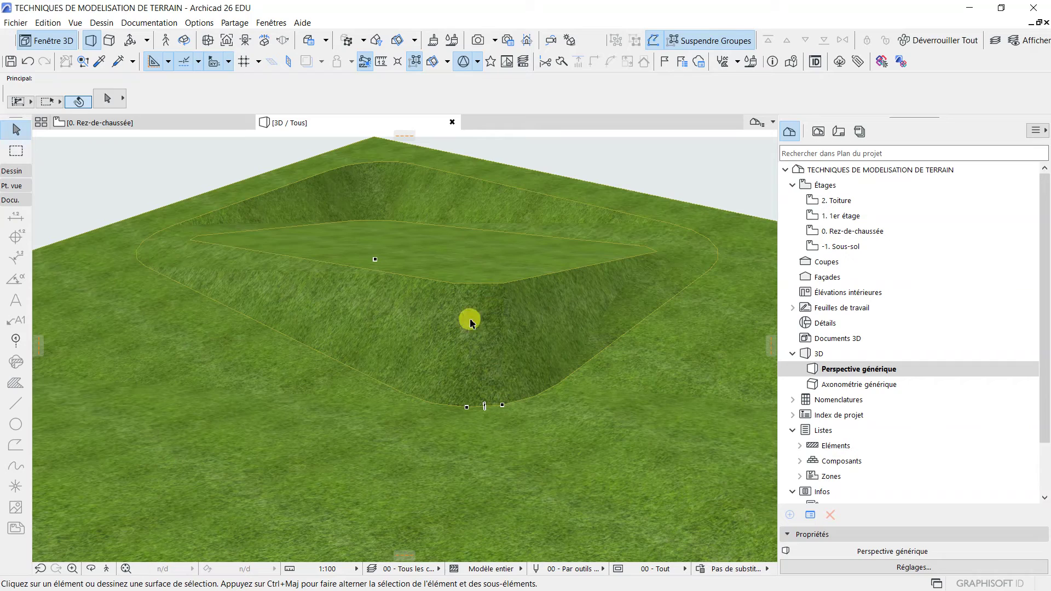
# Examine the terrain's excavated platform and sloped banks in 3D, and the terrain examples on the Rez-de-chaussée plan
pyautogui.moveTo(481, 305)
pyautogui.mouseDown()
pyautogui.moveTo(492, 331)
pyautogui.moveTo(468, 290)
pyautogui.moveTo(483, 354)
pyautogui.moveTo(472, 288)
pyautogui.mouseUp()
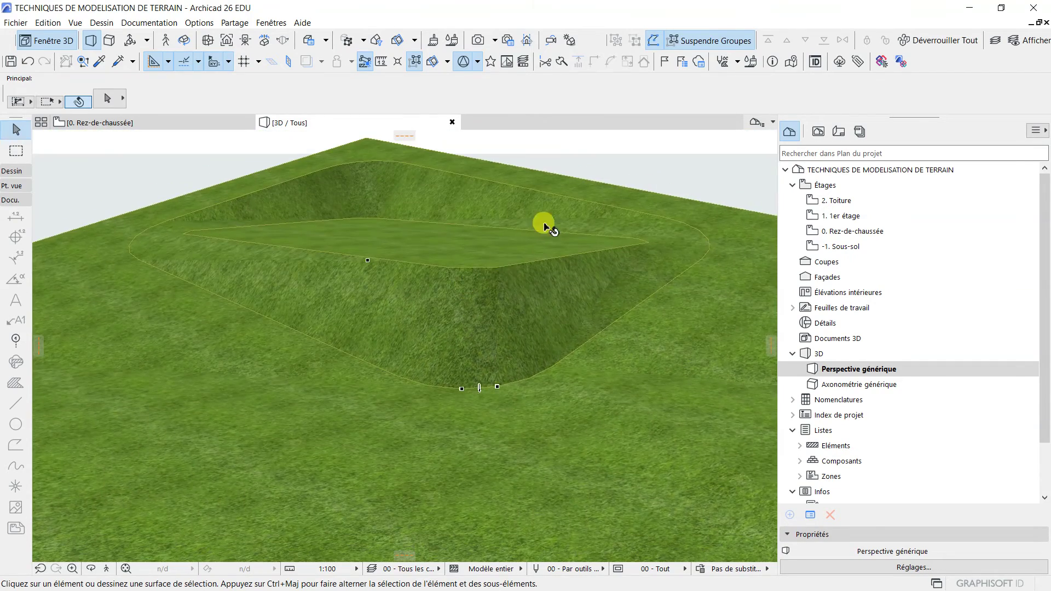
pyautogui.click(484, 240)
pyautogui.scroll(-1, 469, 409)
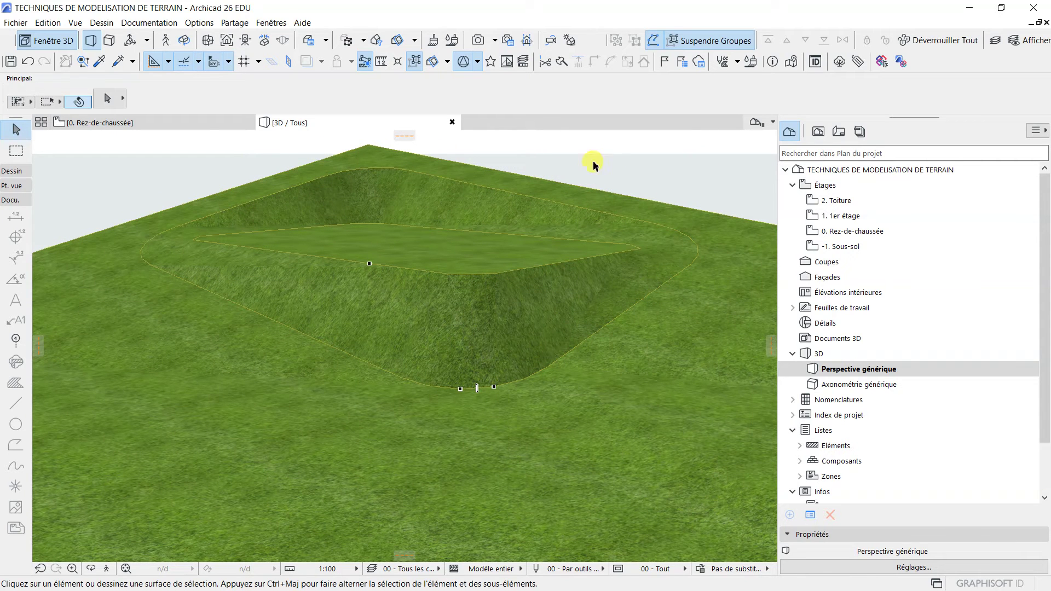
pyautogui.click(137, 127)
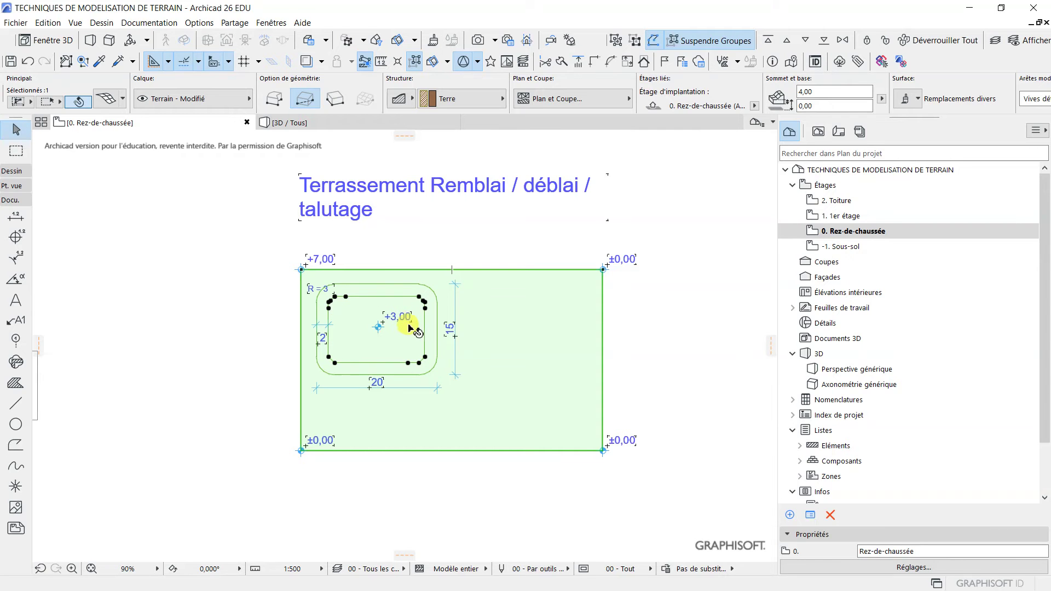
pyautogui.scroll(-2, 290, 257)
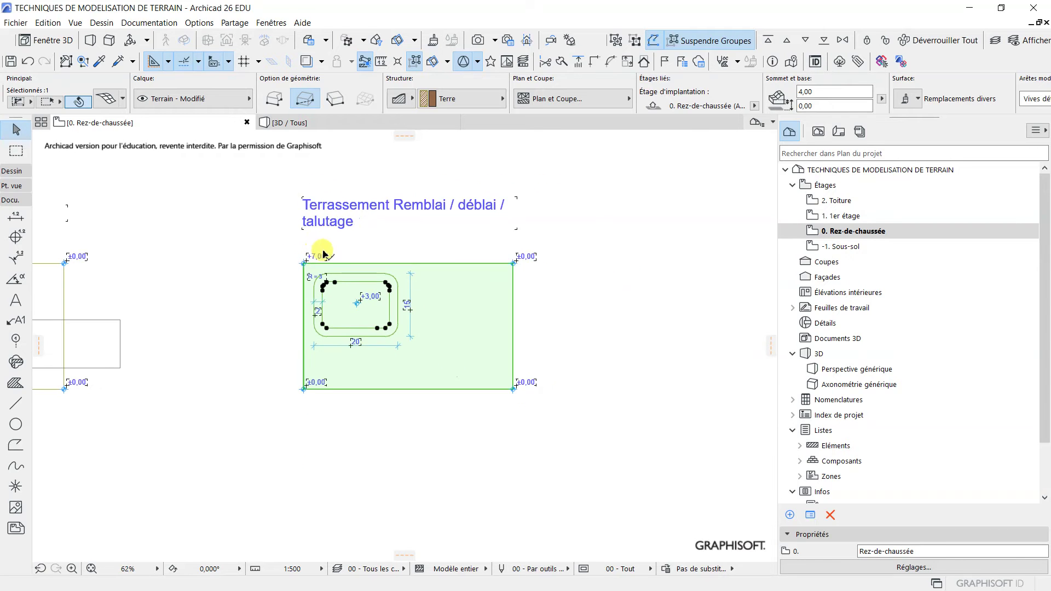
pyautogui.moveTo(257, 287); pyautogui.dragTo(416, 269, button='middle')
pyautogui.scroll(-5, 347, 283)
pyautogui.click(105, 306)
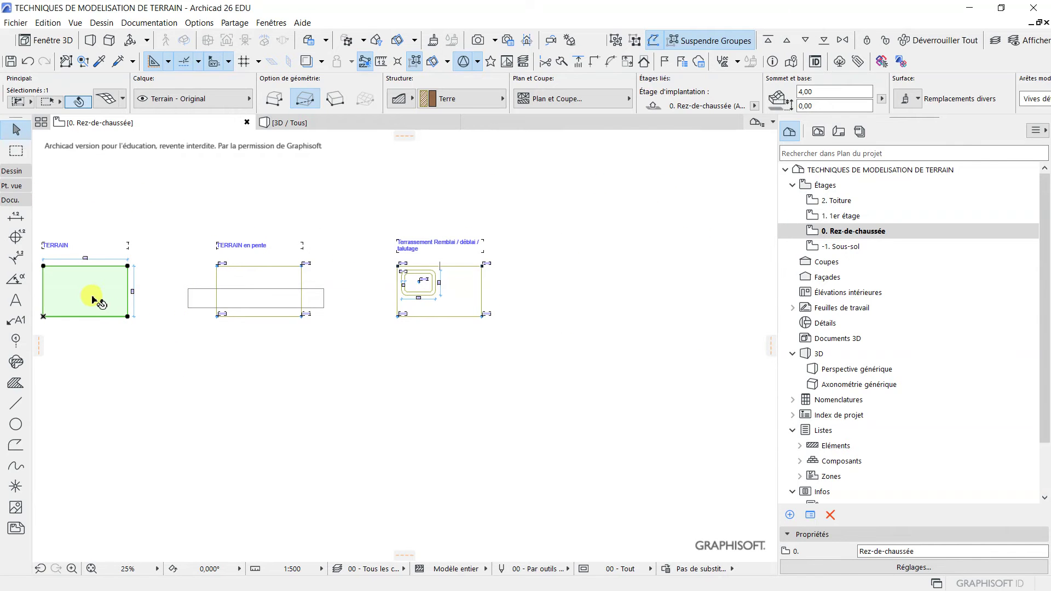
# Copy the "TERRAIN en pente" mesh to directly below the "Terrassement Remblai / déblai / talutage" terrain on the plan
pyautogui.moveTo(206, 352); pyautogui.dragTo(370, 368, button='middle')
pyautogui.scroll(5, 383, 324)
pyautogui.click(383, 285)
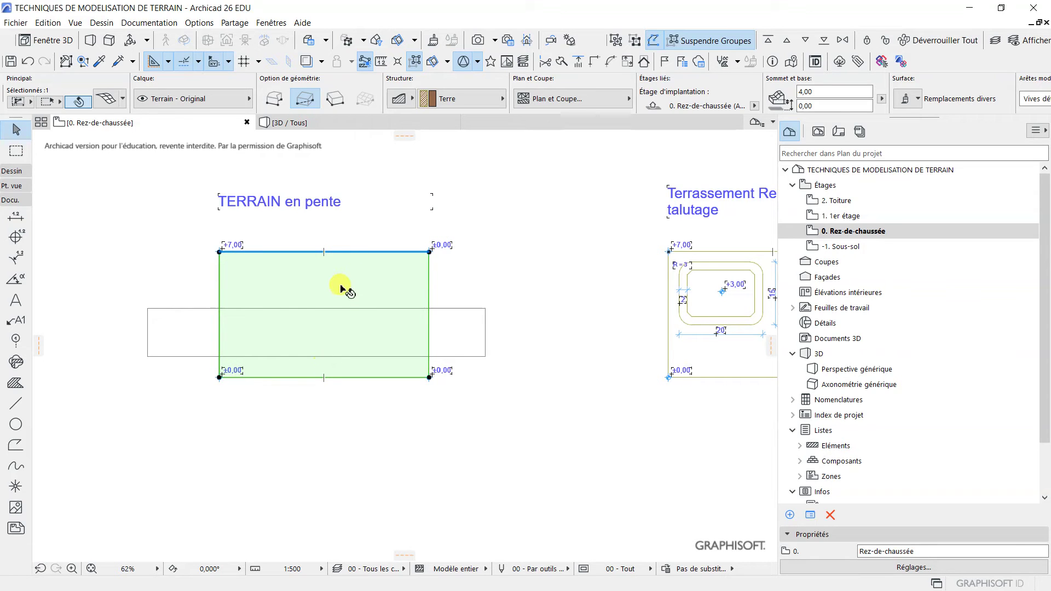
pyautogui.click(215, 265)
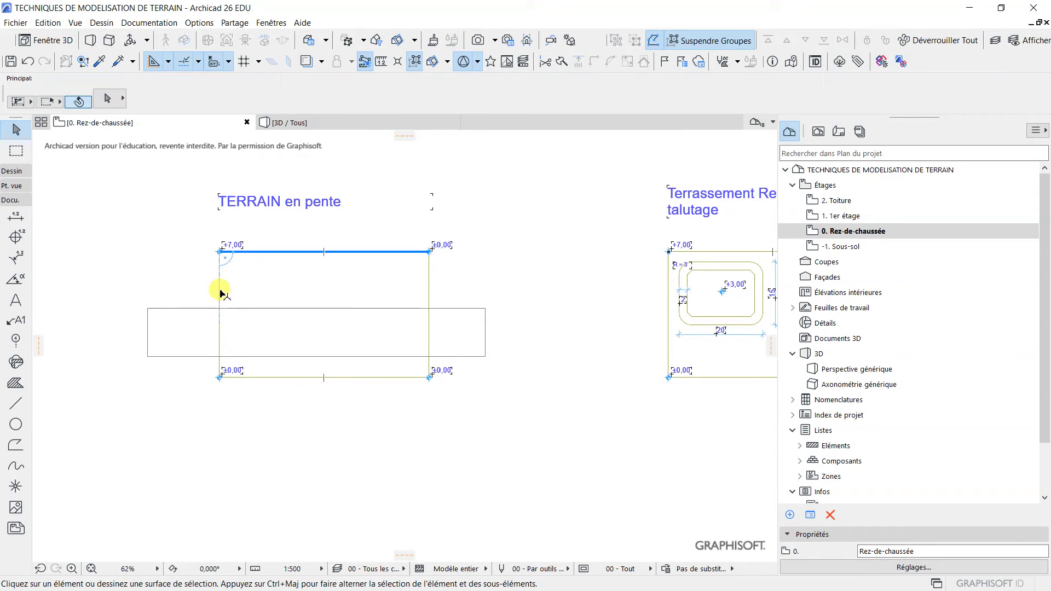
pyautogui.click(218, 293)
pyautogui.click(219, 293)
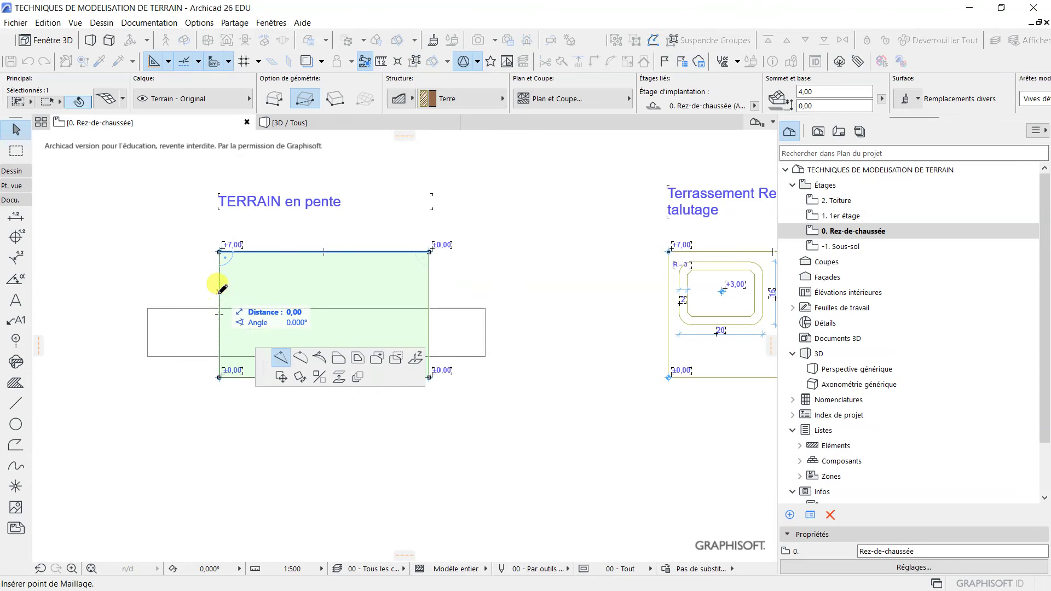
pyautogui.click(281, 376)
pyautogui.scroll(-2, 433, 405)
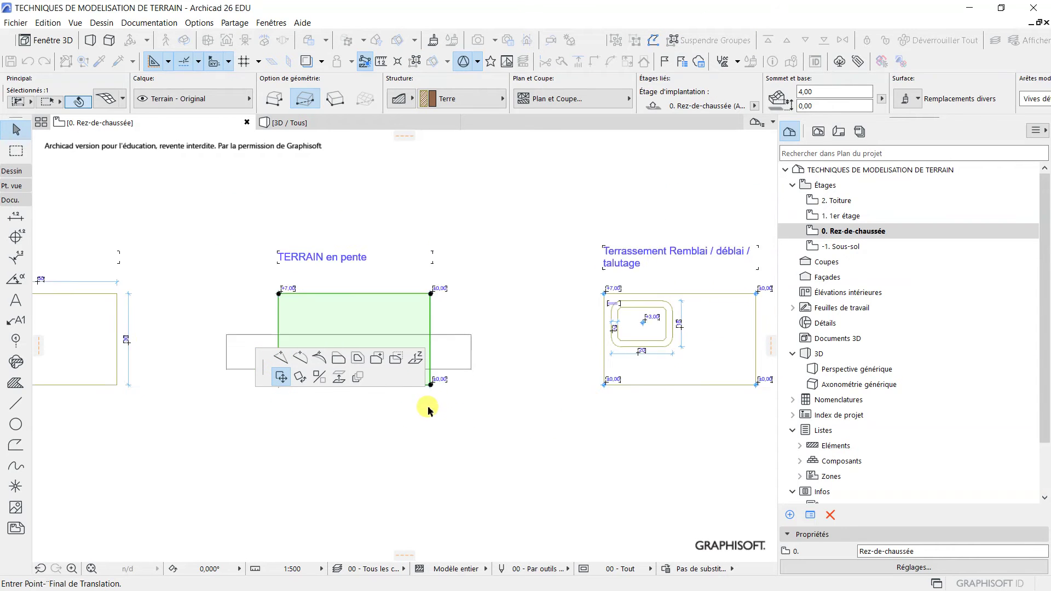
pyautogui.press('ctrl')
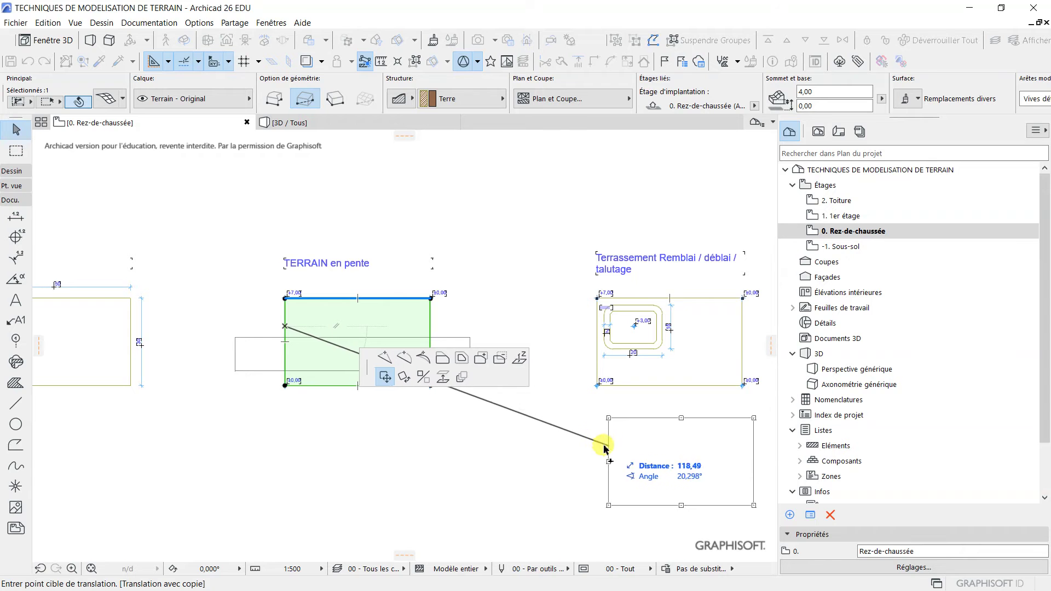
pyautogui.click(596, 439)
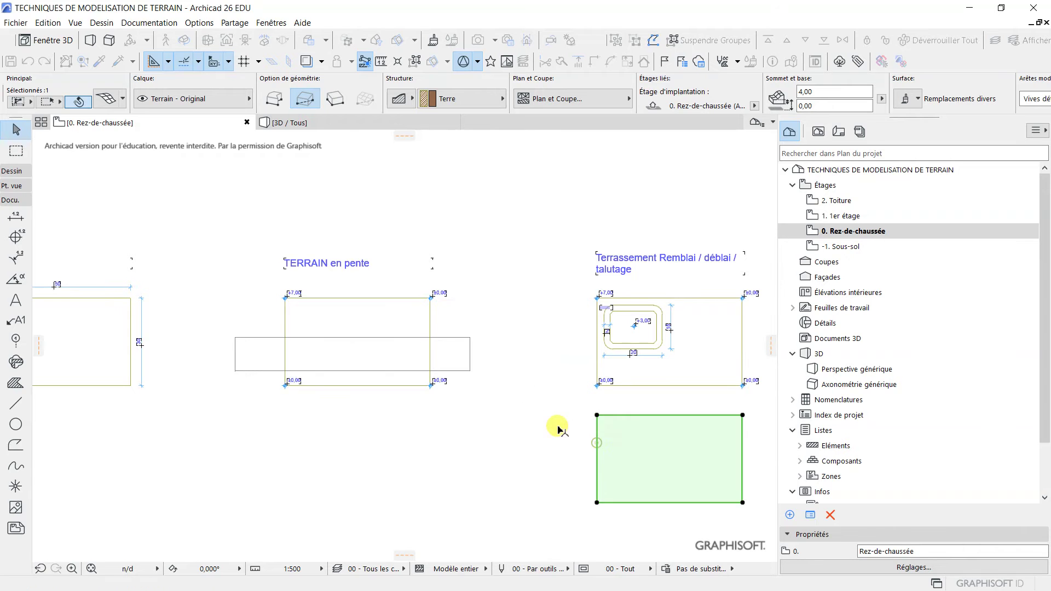
# Inspect the copied terrain in 3D and place a second copy beside it, to its right on the Rez-de-chaussée plan
pyautogui.moveTo(505, 395); pyautogui.dragTo(404, 368, button='middle')
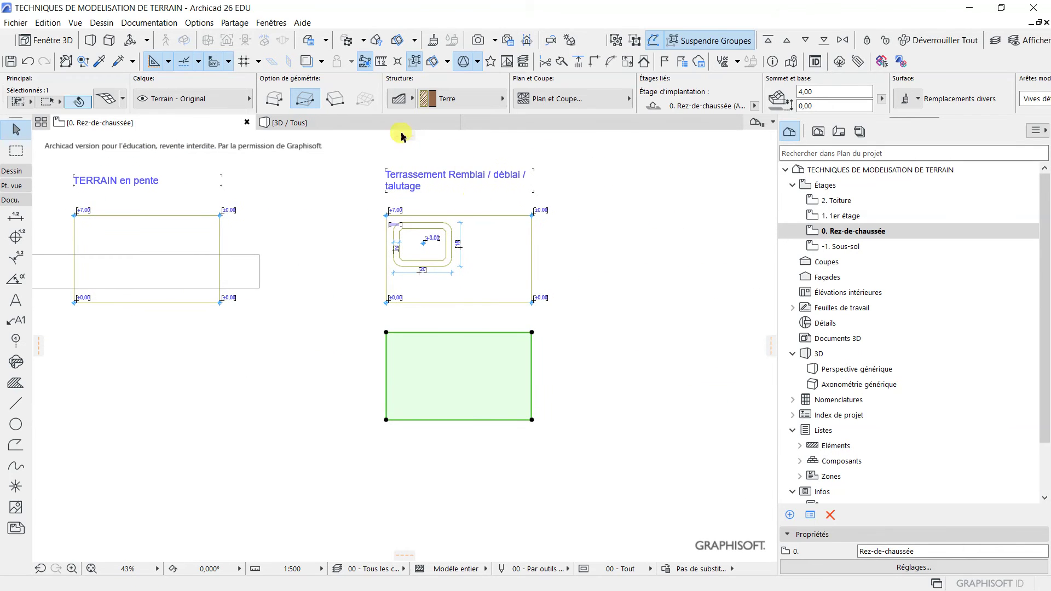
pyautogui.click(329, 126)
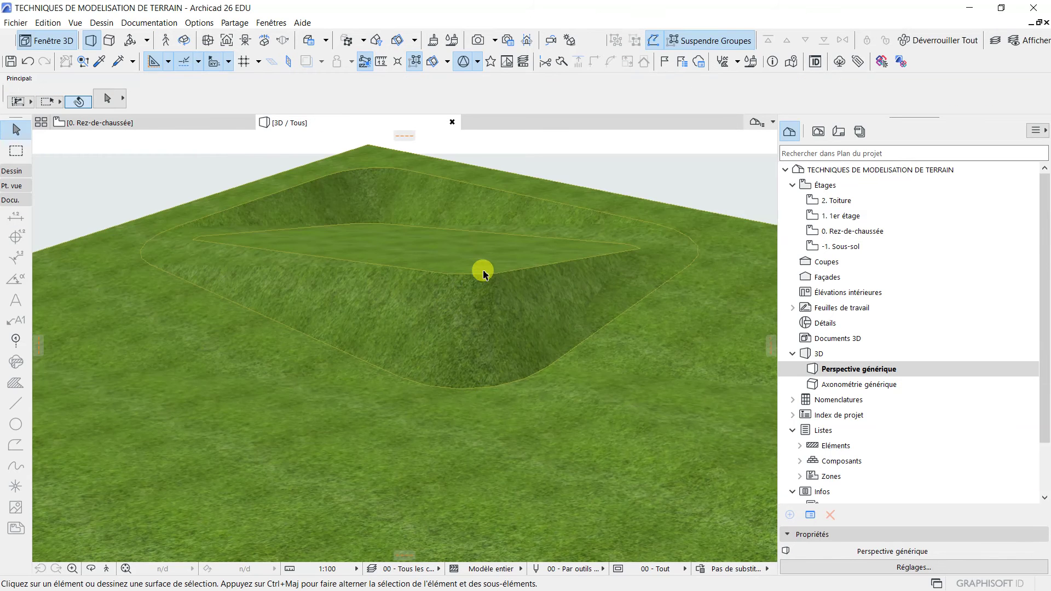
pyautogui.scroll(-6, 486, 279)
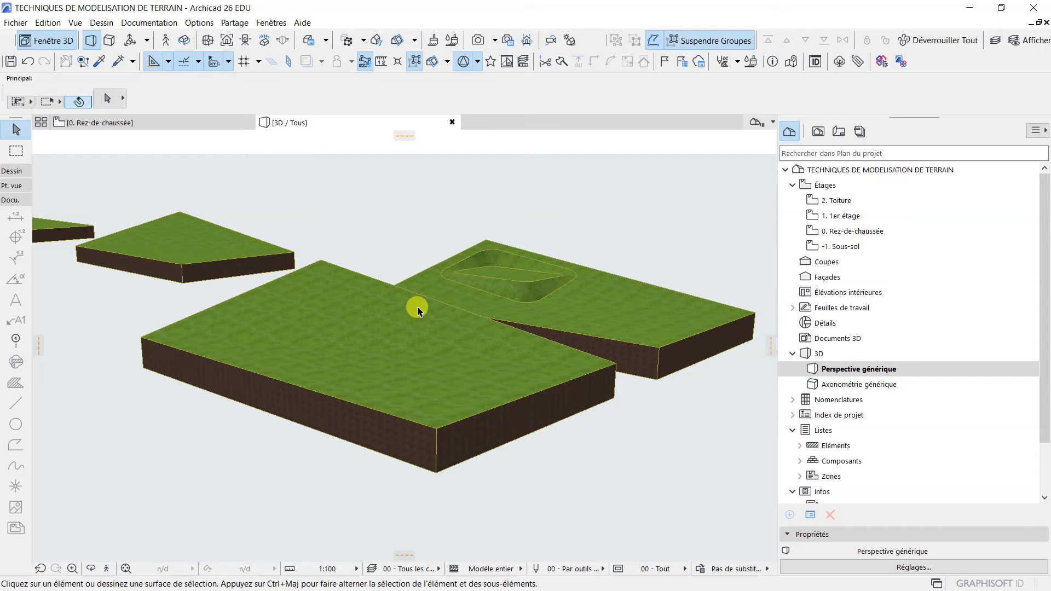
pyautogui.moveTo(213, 125)
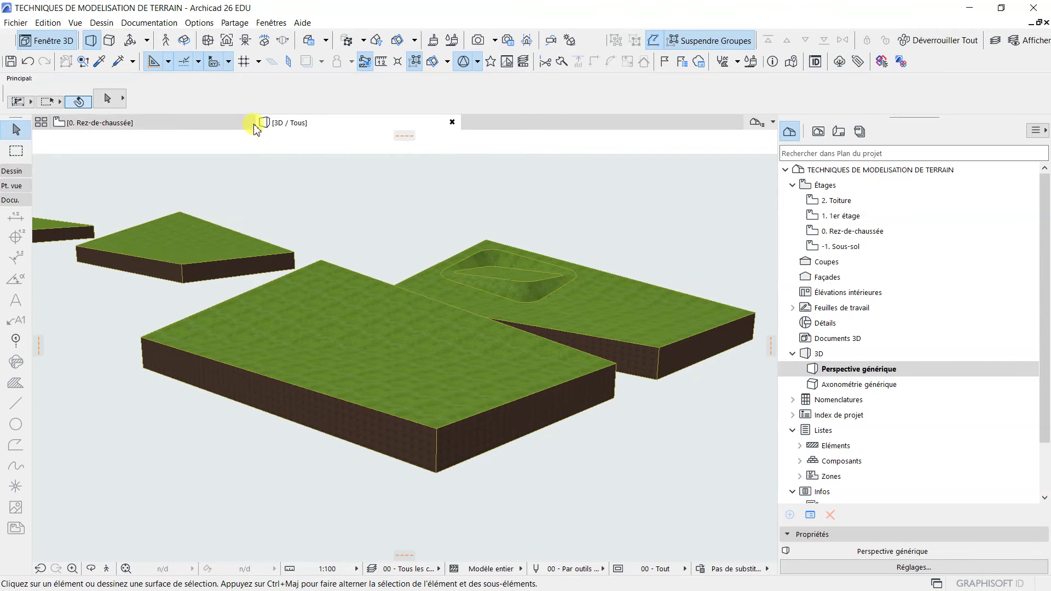
pyautogui.click(228, 124)
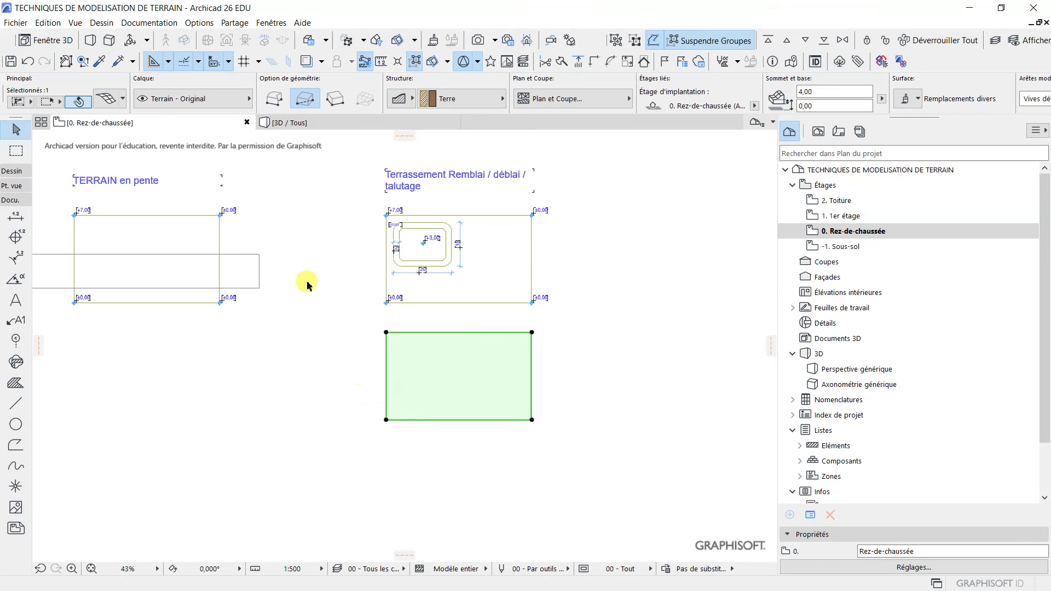
pyautogui.moveTo(323, 293)
pyautogui.mouseDown(button='middle')
pyautogui.moveTo(572, 281)
pyautogui.moveTo(370, 305)
pyautogui.moveTo(317, 288)
pyautogui.mouseUp(button='middle')
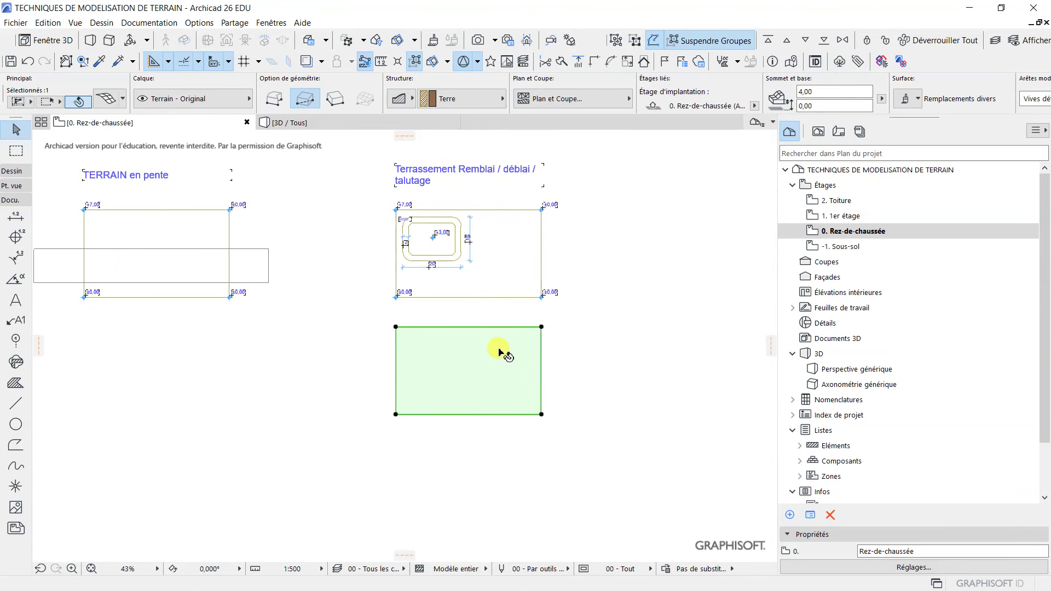
pyautogui.click(435, 345)
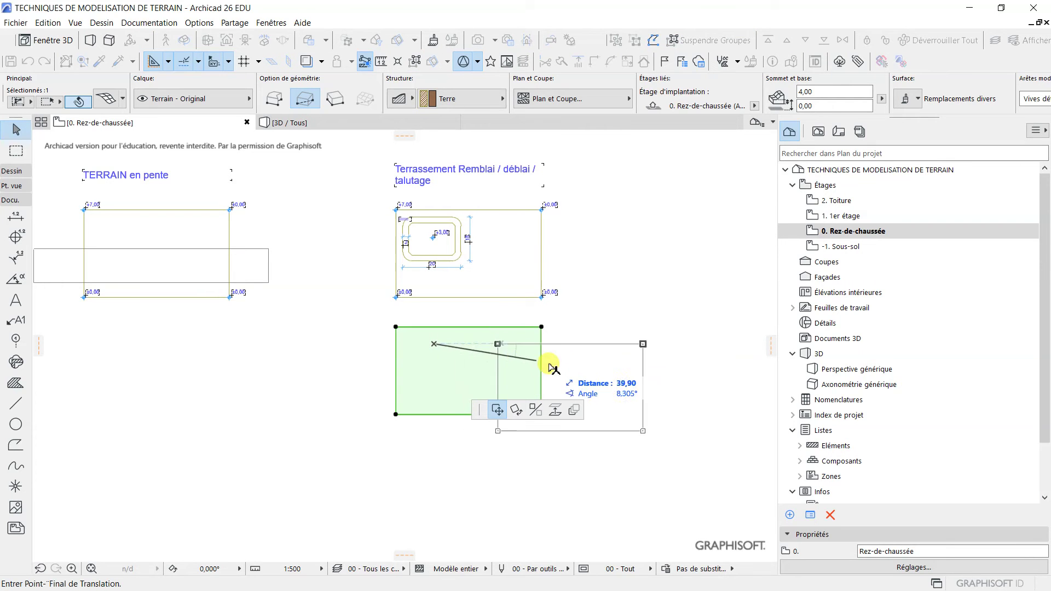
pyautogui.press('ctrl')
pyautogui.click(605, 345)
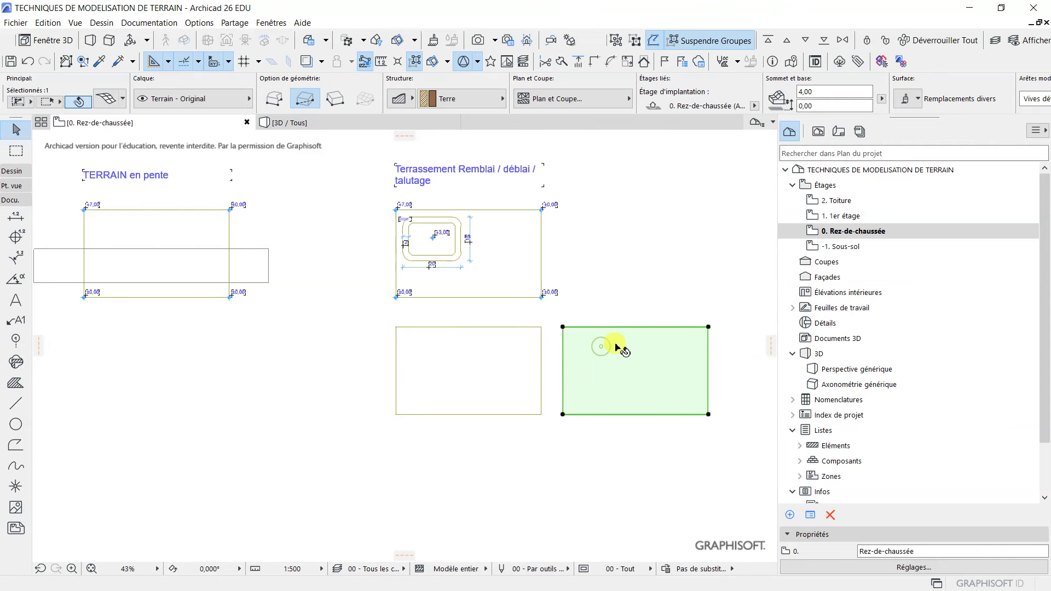
pyautogui.click(580, 317)
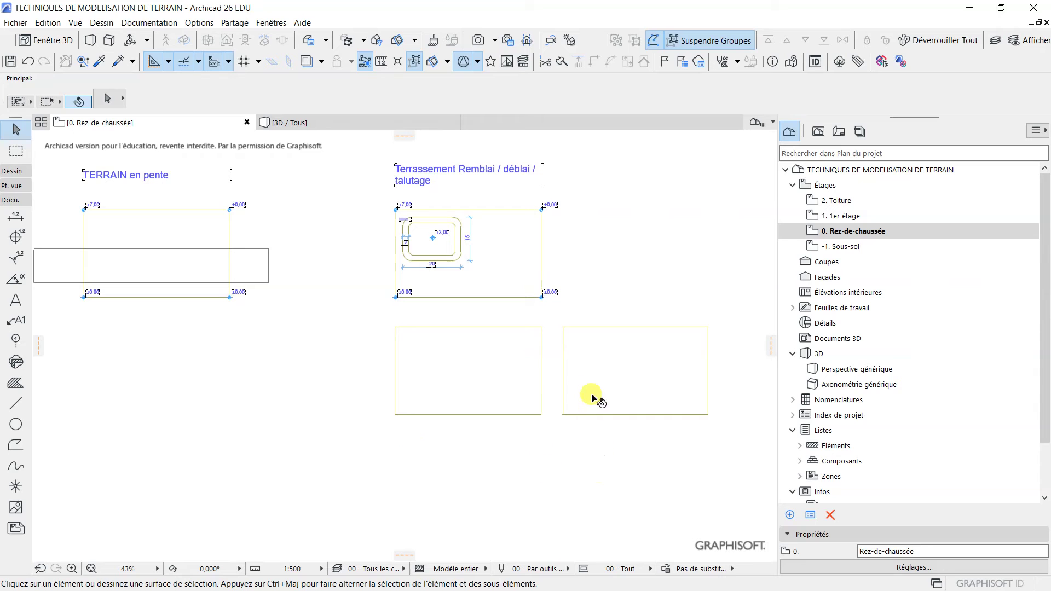
# Assign the right-hand terrain copy to the layer "Terrain - Modifié" and deselect it
pyautogui.click(614, 329)
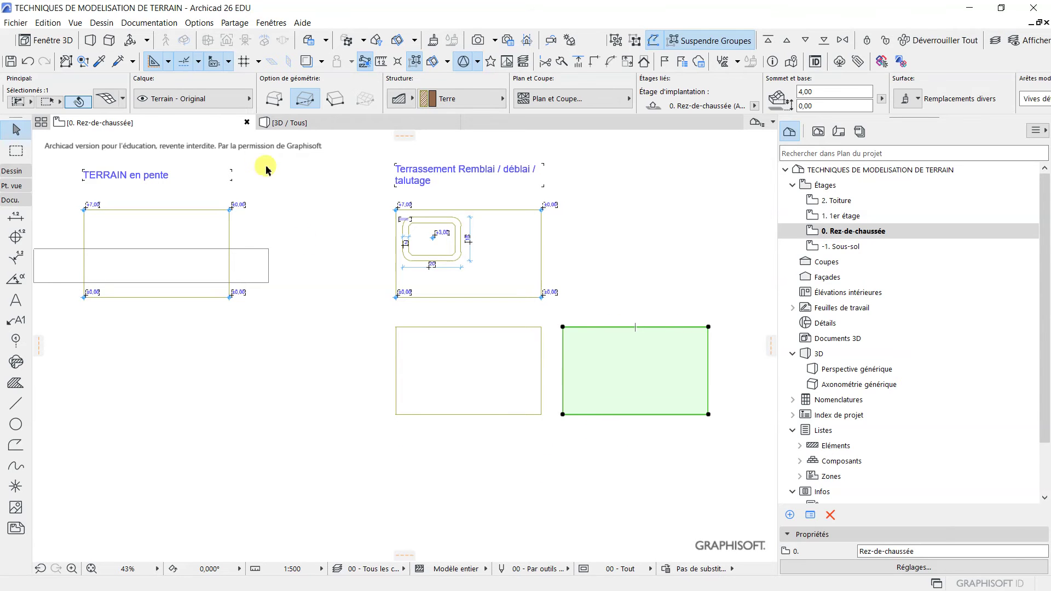
pyautogui.click(180, 104)
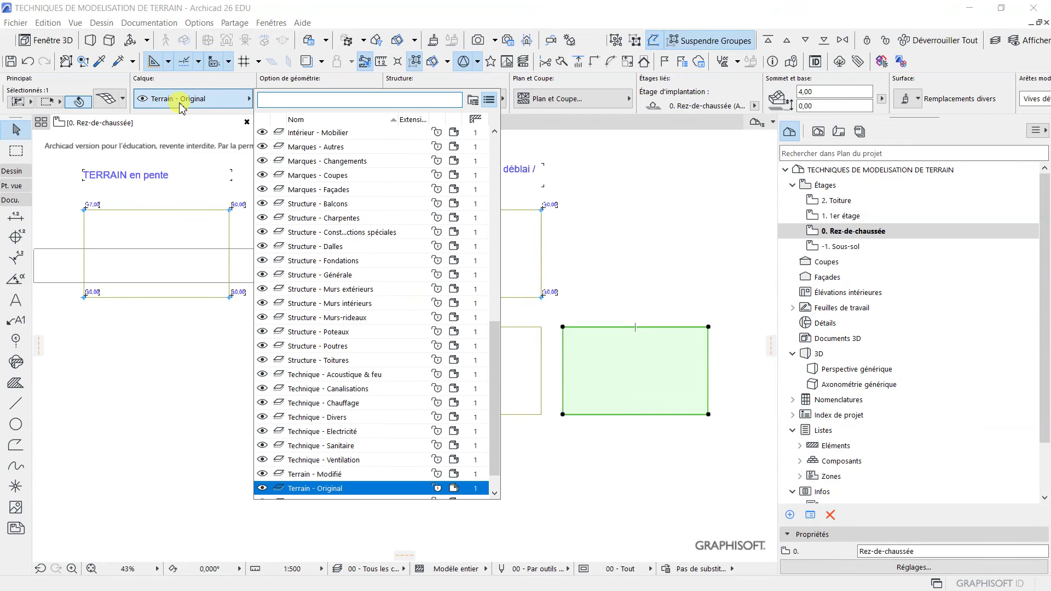
pyautogui.click(336, 474)
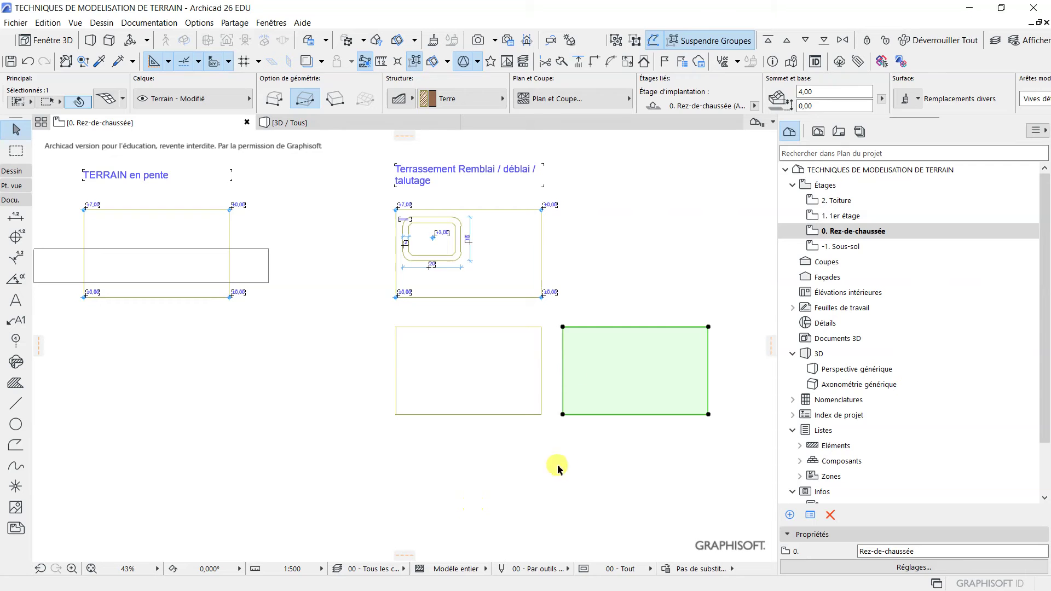
pyautogui.click(584, 492)
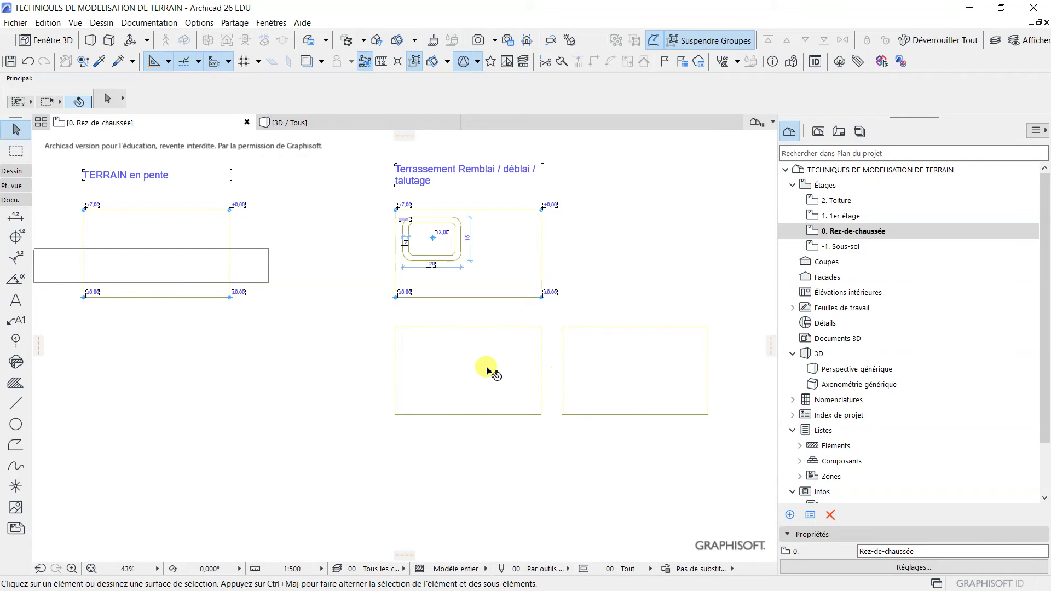
pyautogui.click(614, 387)
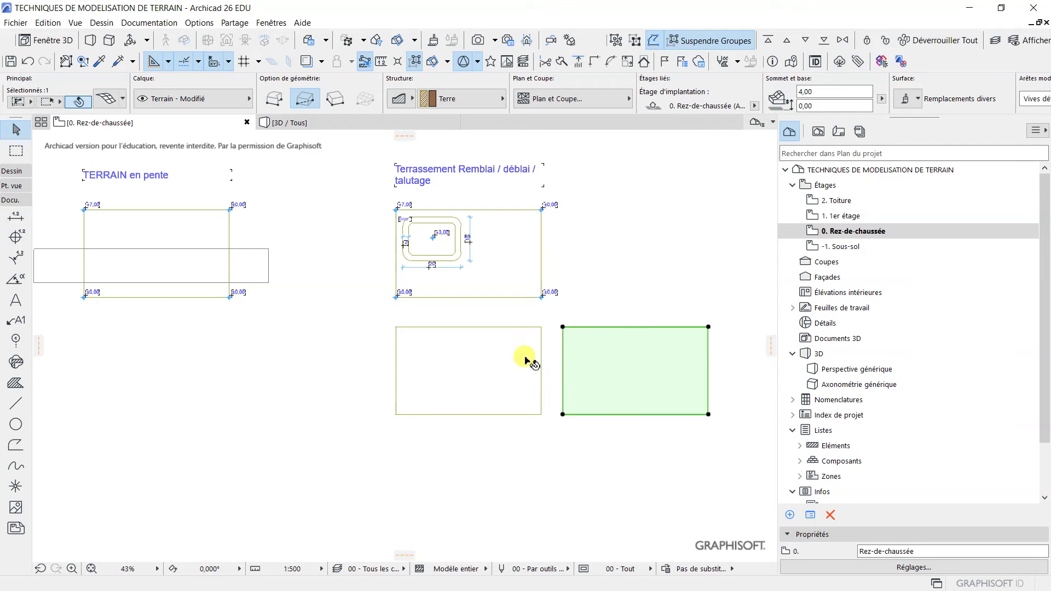
pyautogui.click(611, 495)
# Draw a 20 by 15 rectangular polyline inside the right-hand terrain copy, near its upper-left corner
pyautogui.moveTo(645, 452); pyautogui.dragTo(437, 445, button='middle')
pyautogui.scroll(4, 231, 232)
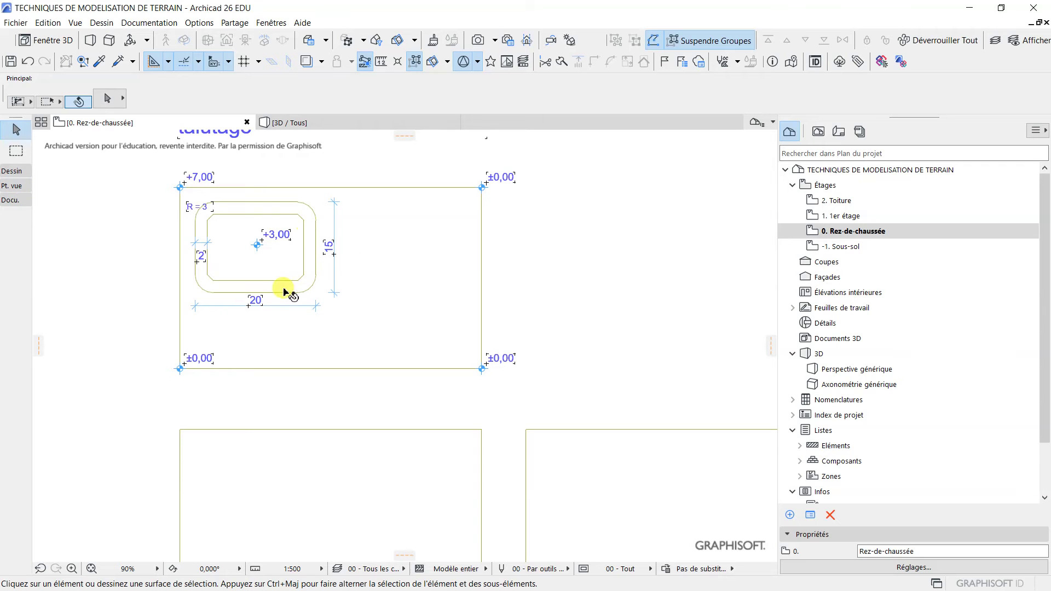
pyautogui.click(12, 201)
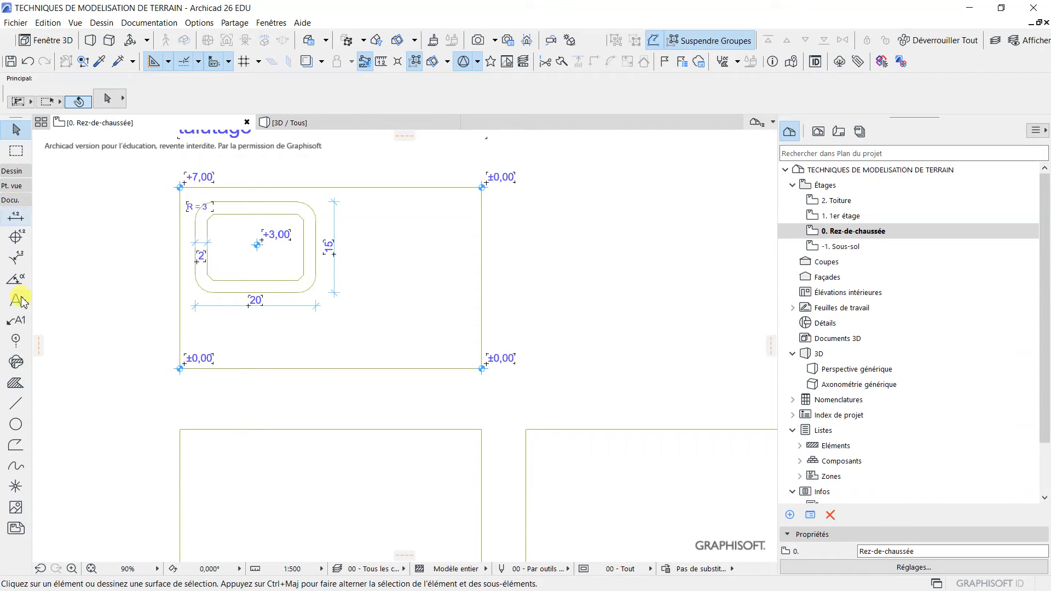
pyautogui.click(16, 447)
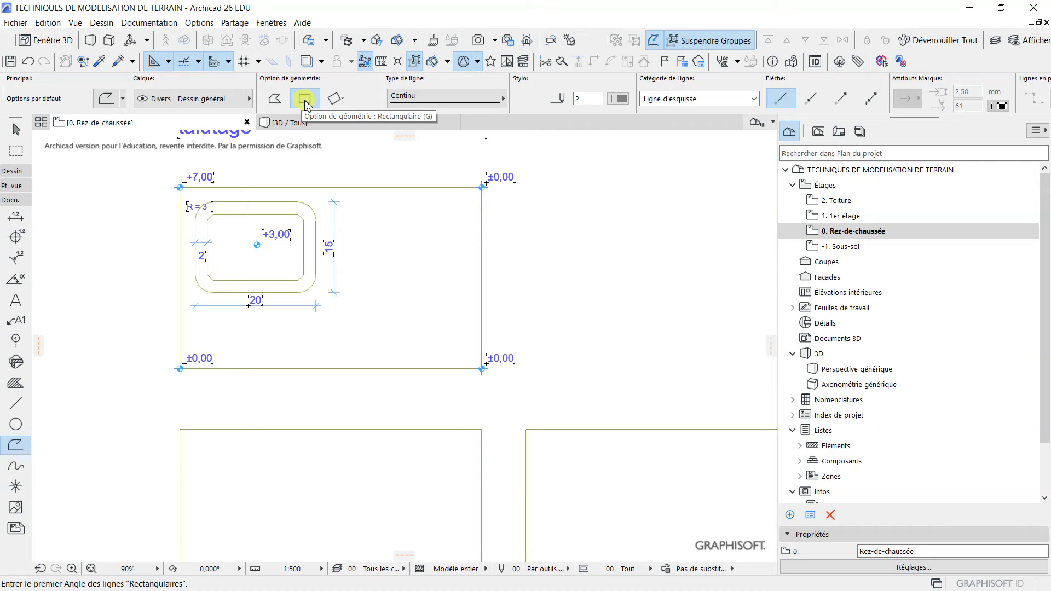
pyautogui.click(276, 102)
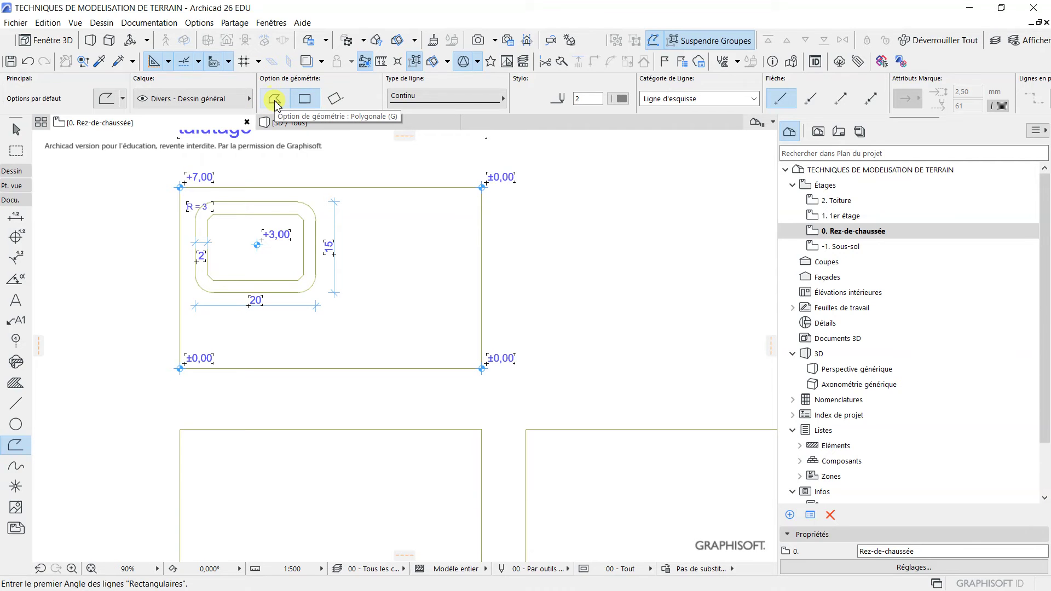
pyautogui.click(305, 100)
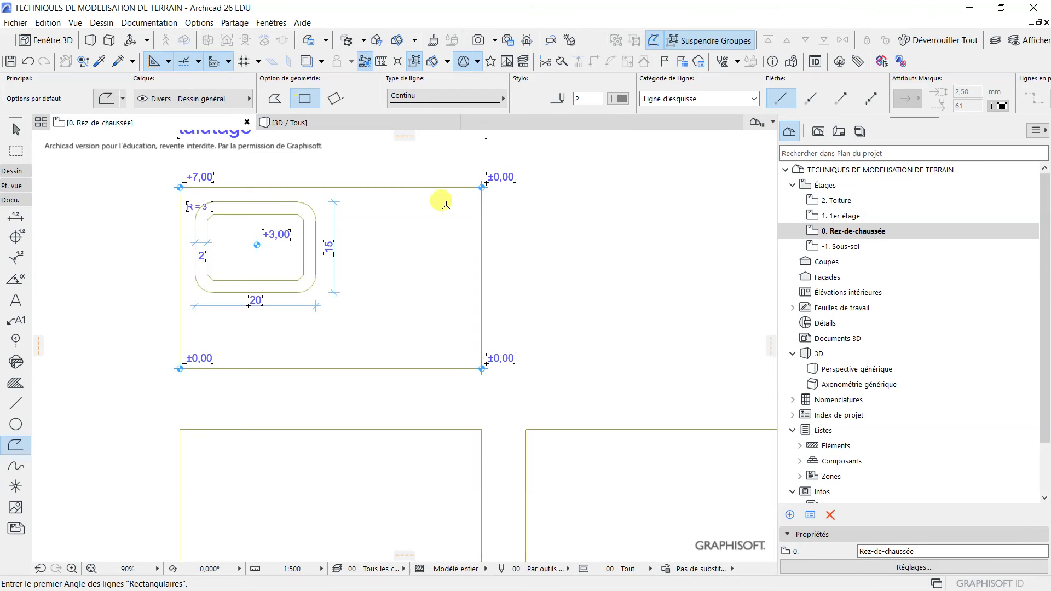
pyautogui.scroll(-5, 626, 265)
pyautogui.scroll(5, 582, 383)
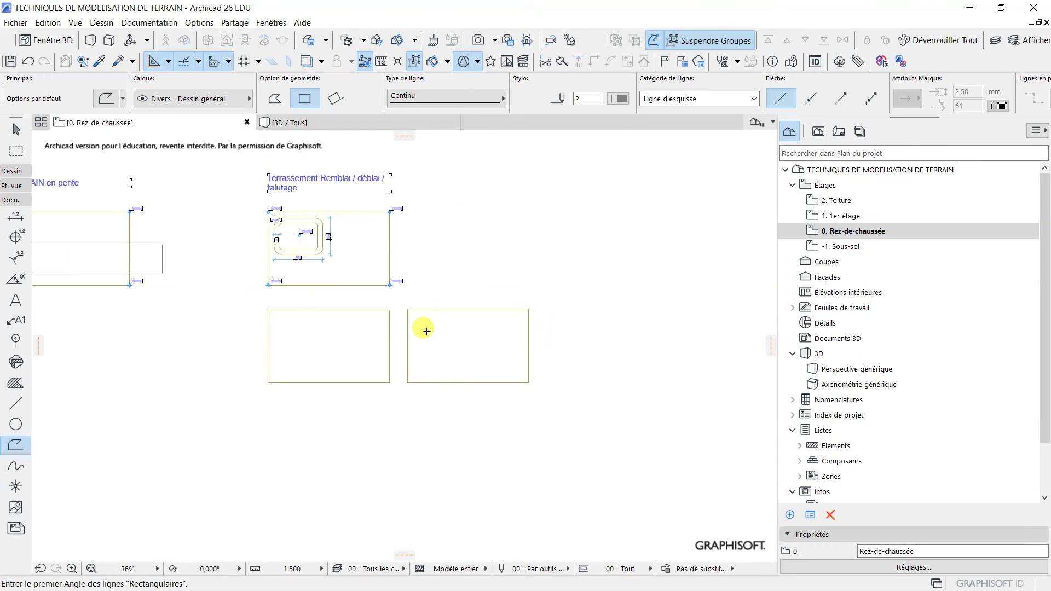
pyautogui.scroll(1, 411, 307)
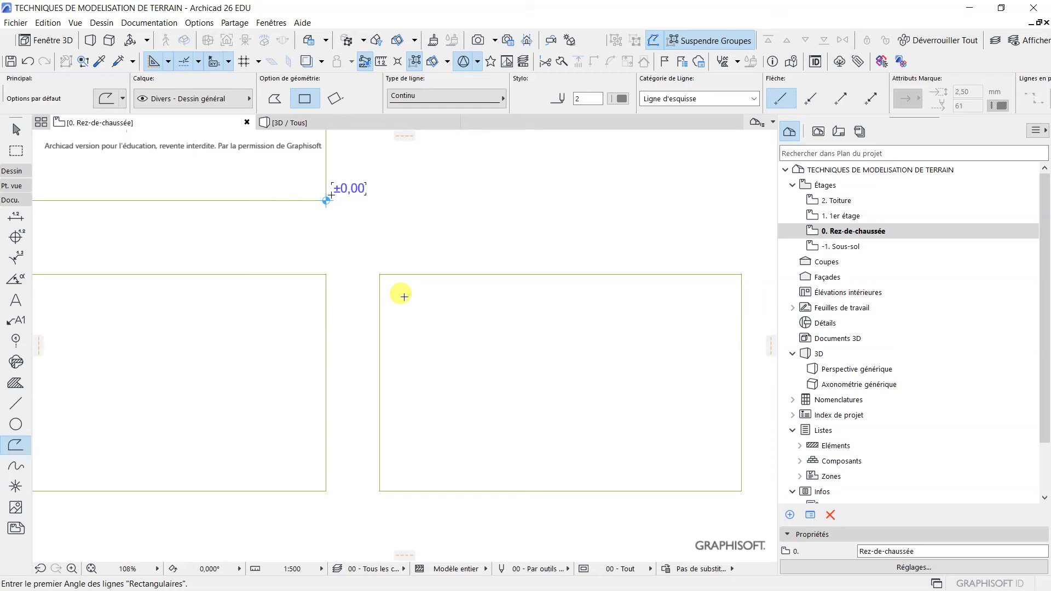
pyautogui.click(404, 296)
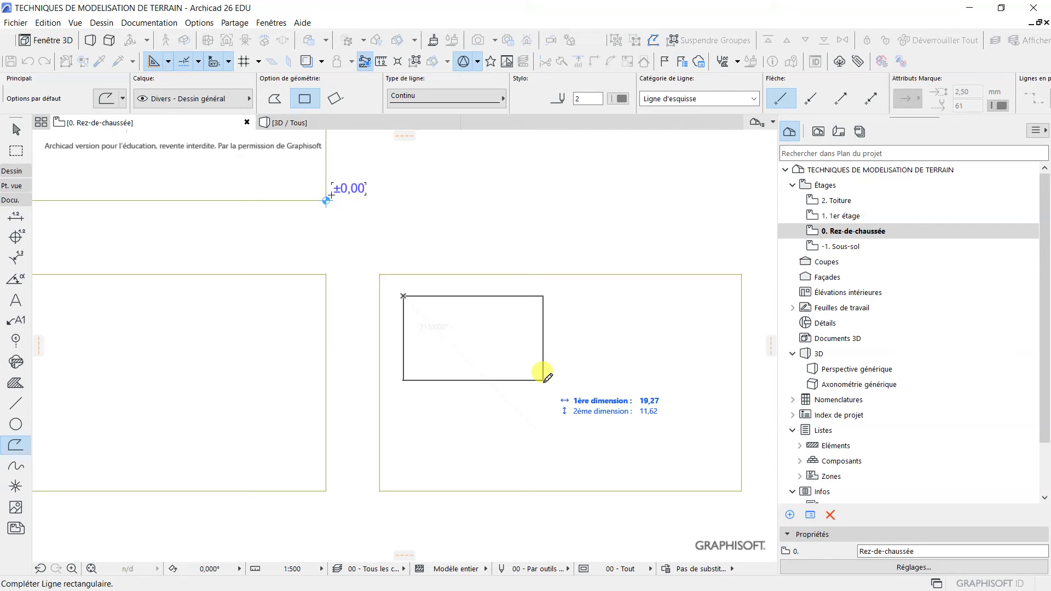
pyautogui.write('20')
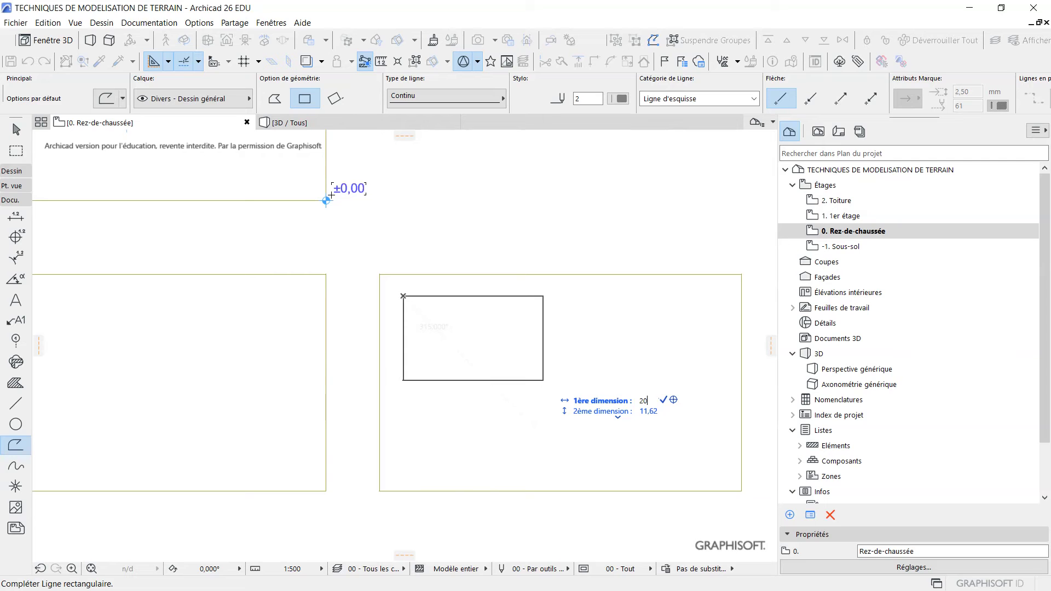
pyautogui.press('Tab')
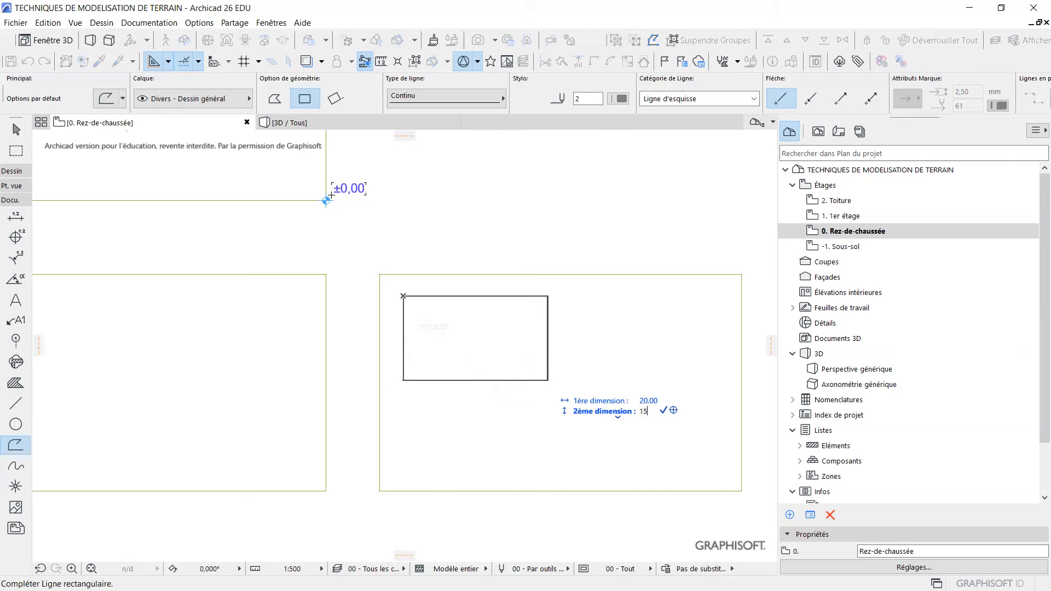
pyautogui.write('15')
pyautogui.press('Return')
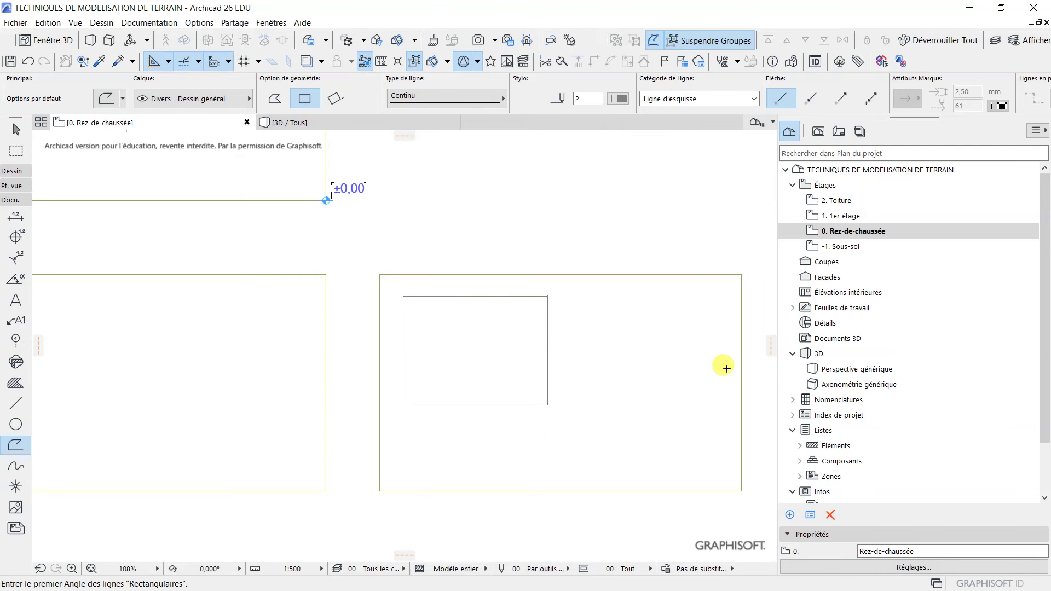
# Compare the new rectangle with the annotated platform outline on the "Terrassement Remblai / déblai / talutage" terrain, including its corner radius
pyautogui.scroll(2, 431, 211)
pyautogui.moveTo(535, 211); pyautogui.dragTo(647, 151, button='middle')
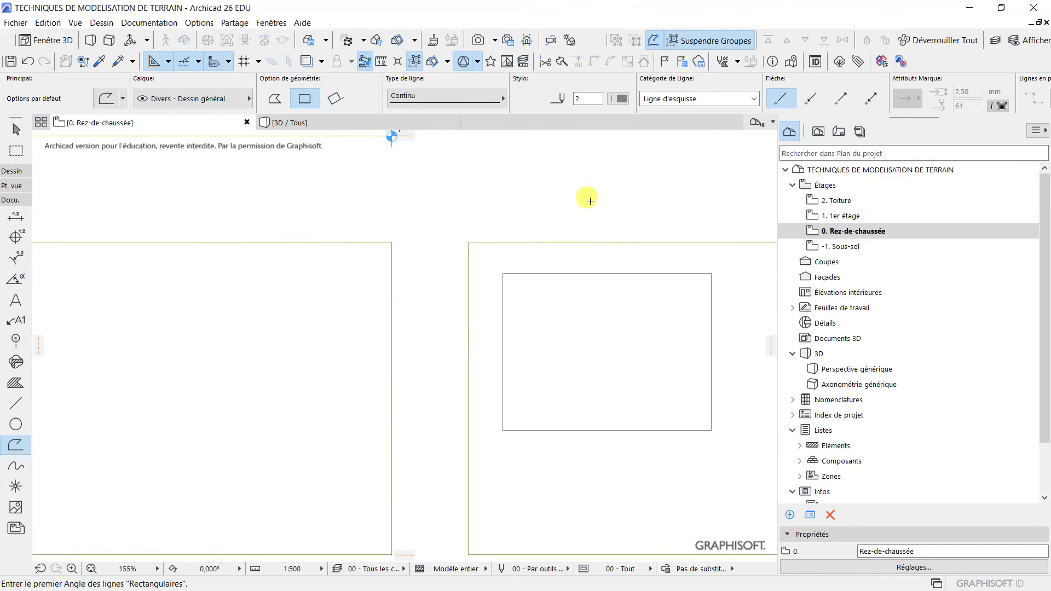
pyautogui.scroll(-3, 581, 210)
pyautogui.moveTo(536, 312); pyautogui.dragTo(514, 517, button='middle')
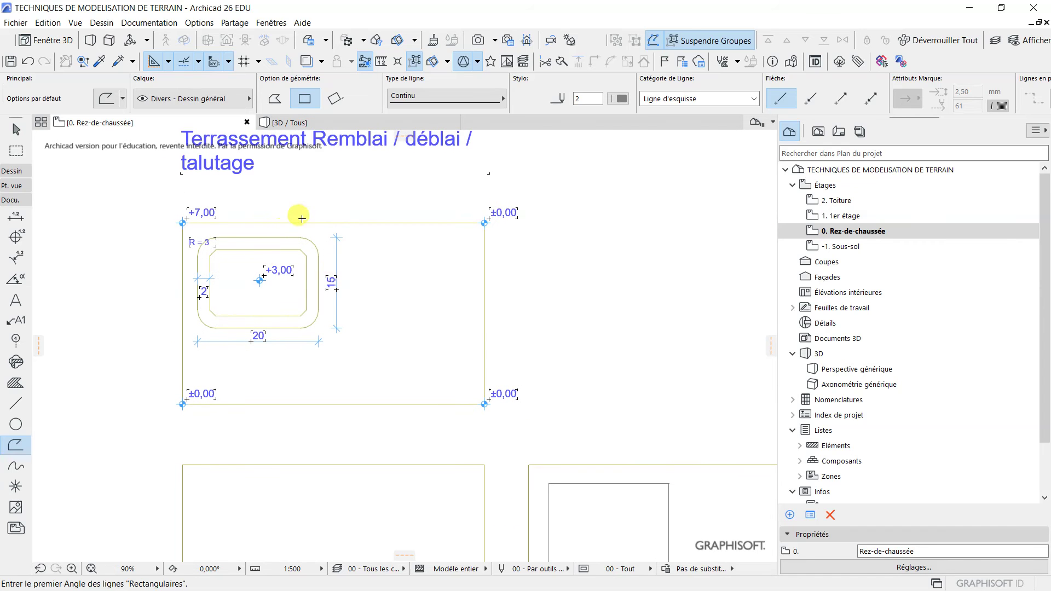
pyautogui.scroll(-3, 280, 228)
pyautogui.scroll(6, 493, 408)
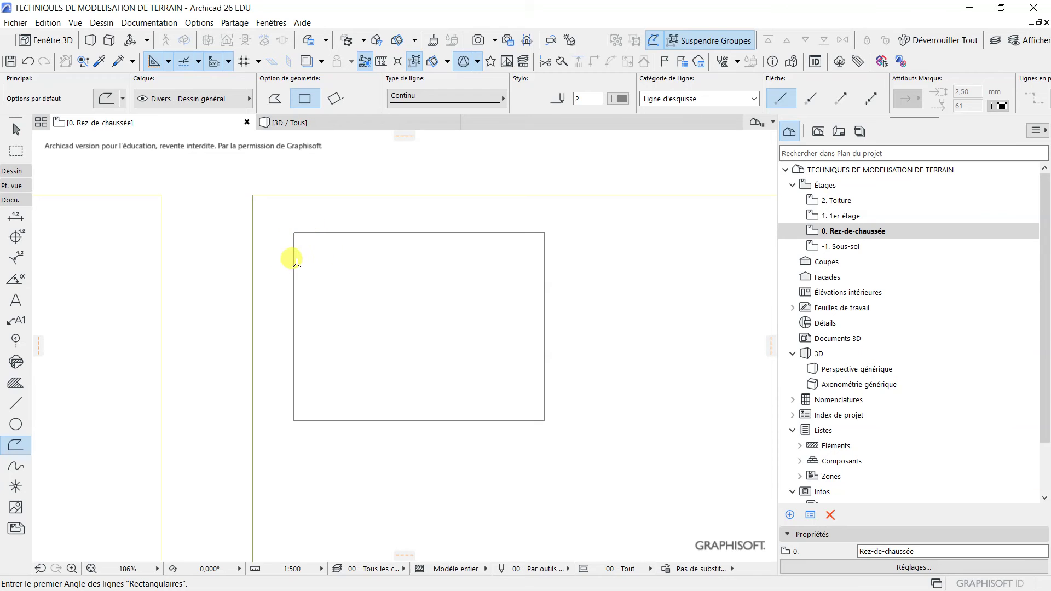
pyautogui.scroll(-7, 422, 392)
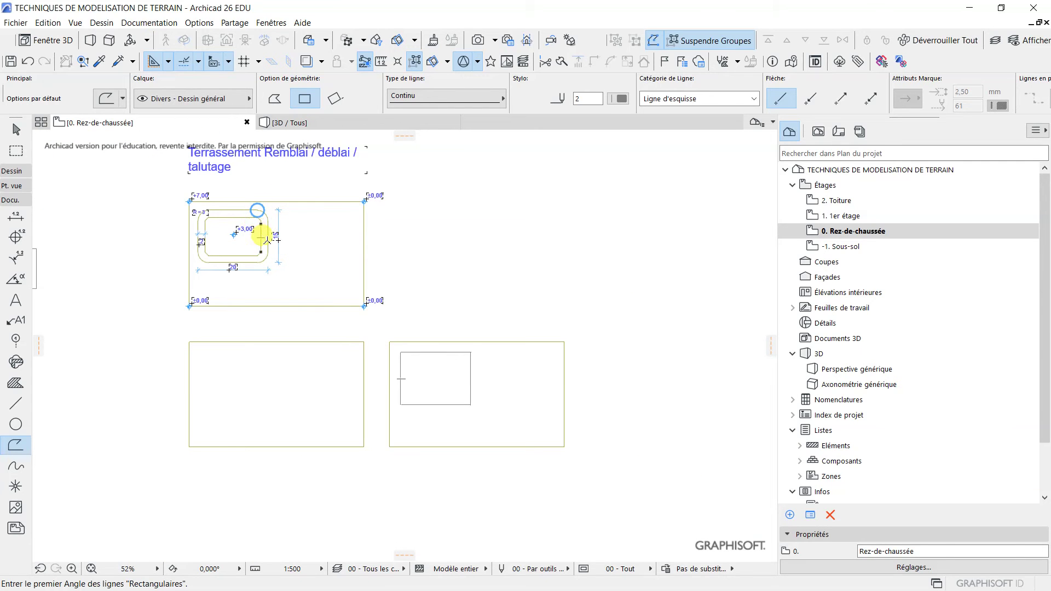
pyautogui.scroll(5, 412, 394)
pyautogui.scroll(1, 413, 329)
# Fillet all corners of the 20 by 15 rectangle with a radius of 3,00 and deselect it
pyautogui.click(16, 130)
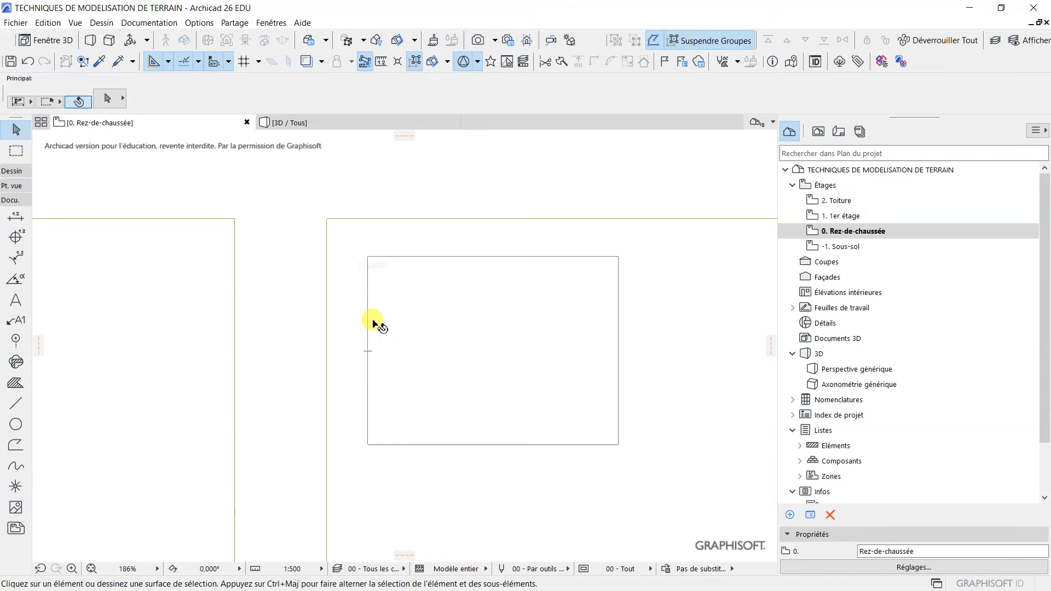
pyautogui.click(368, 258)
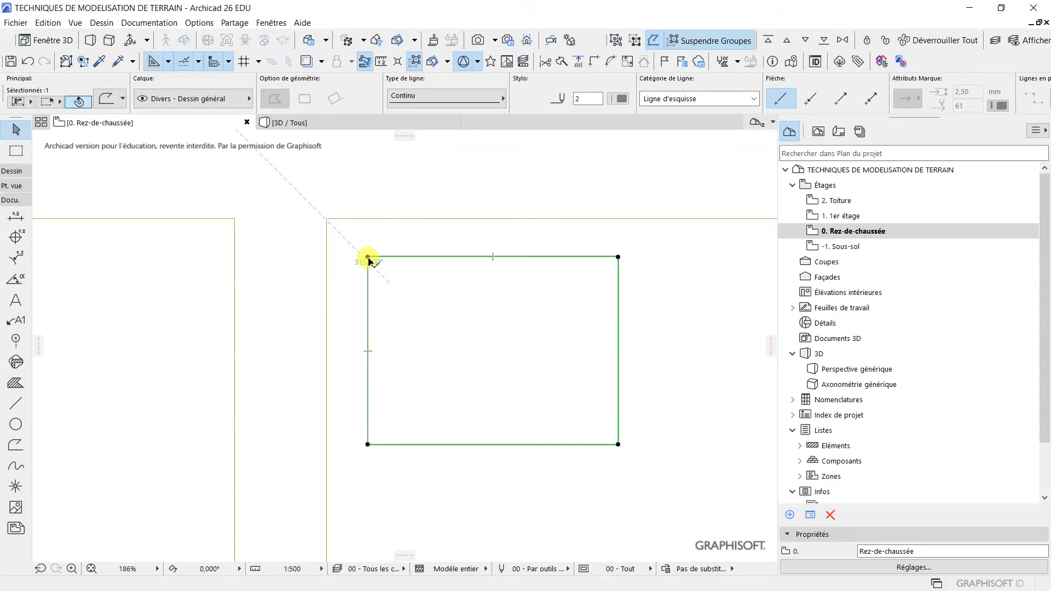
pyautogui.click(368, 257)
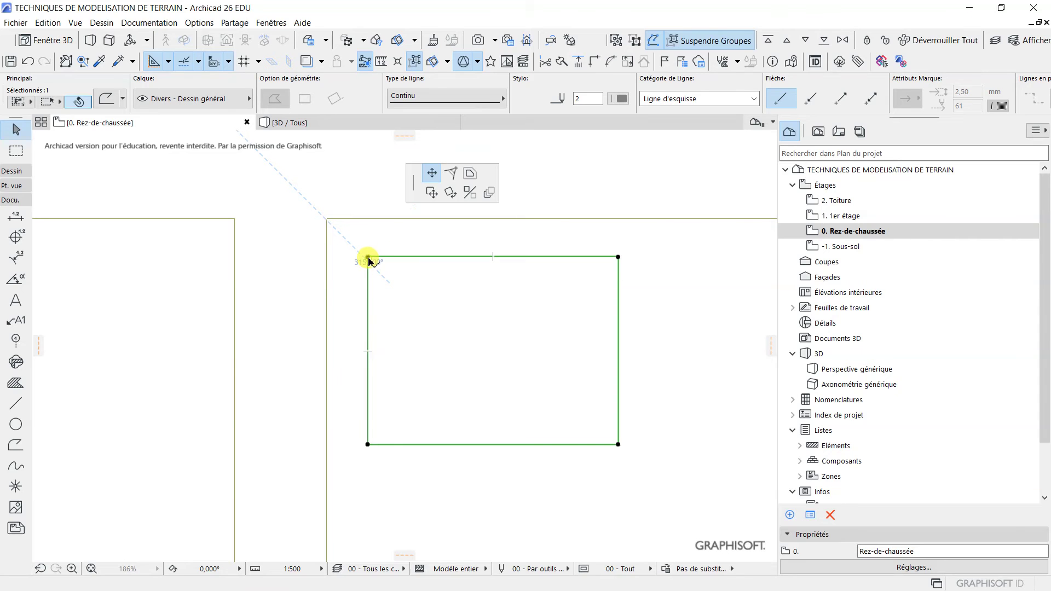
pyautogui.click(451, 175)
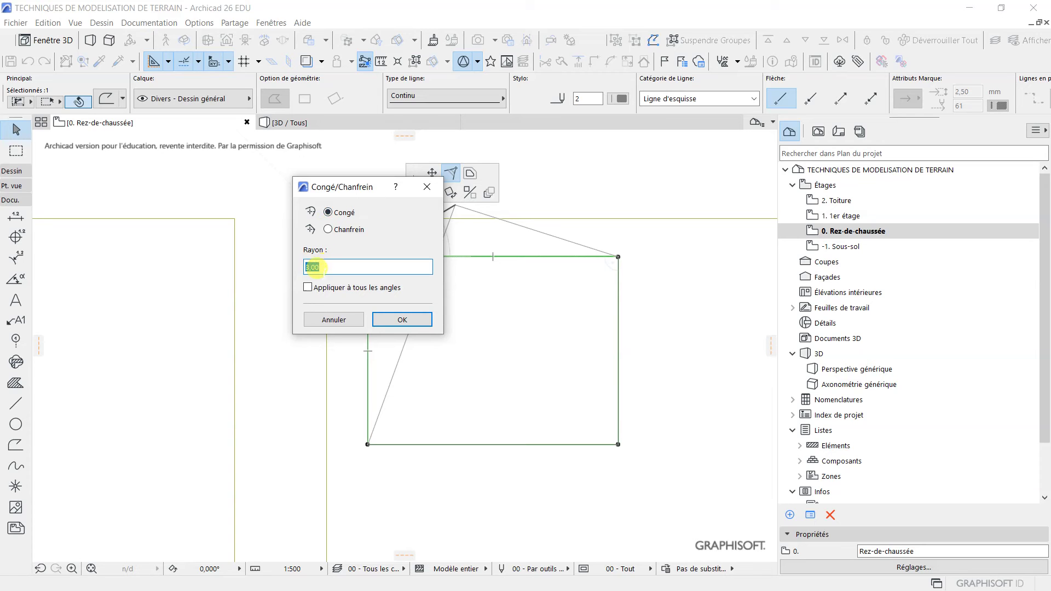
pyautogui.click(308, 288)
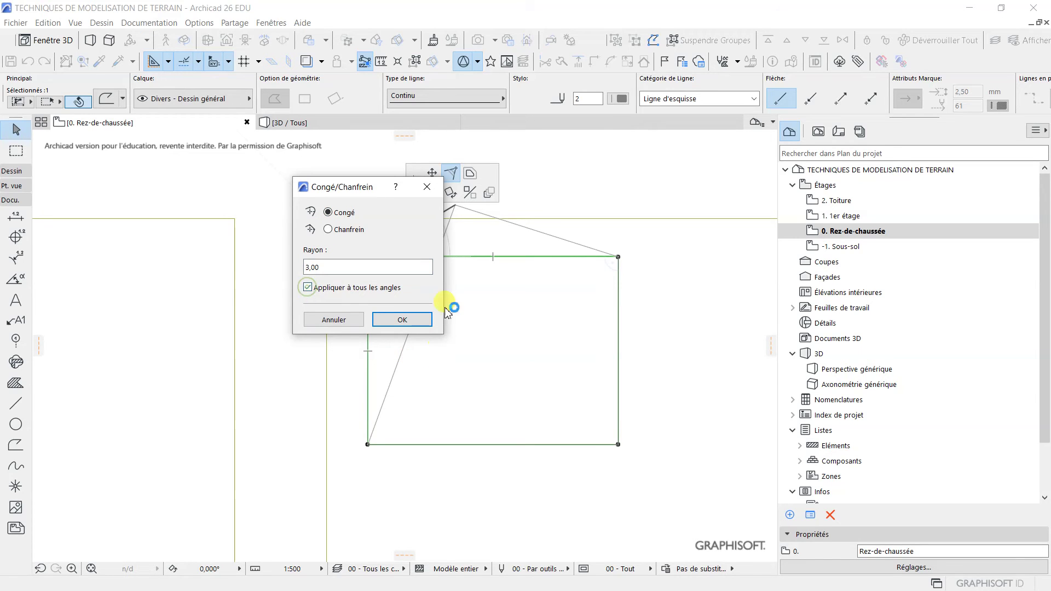
pyautogui.click(411, 323)
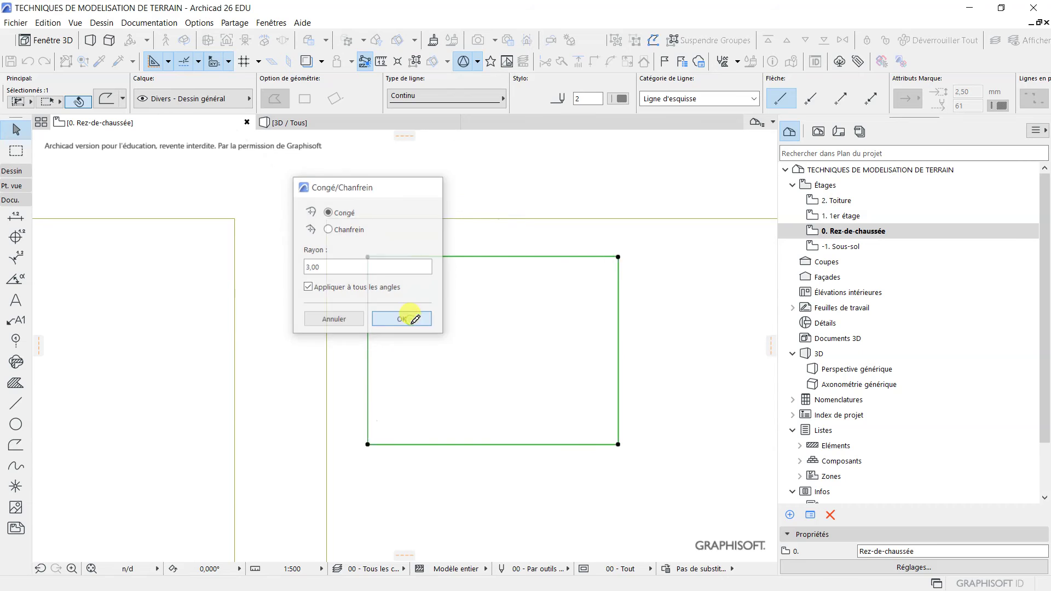
pyautogui.click(558, 159)
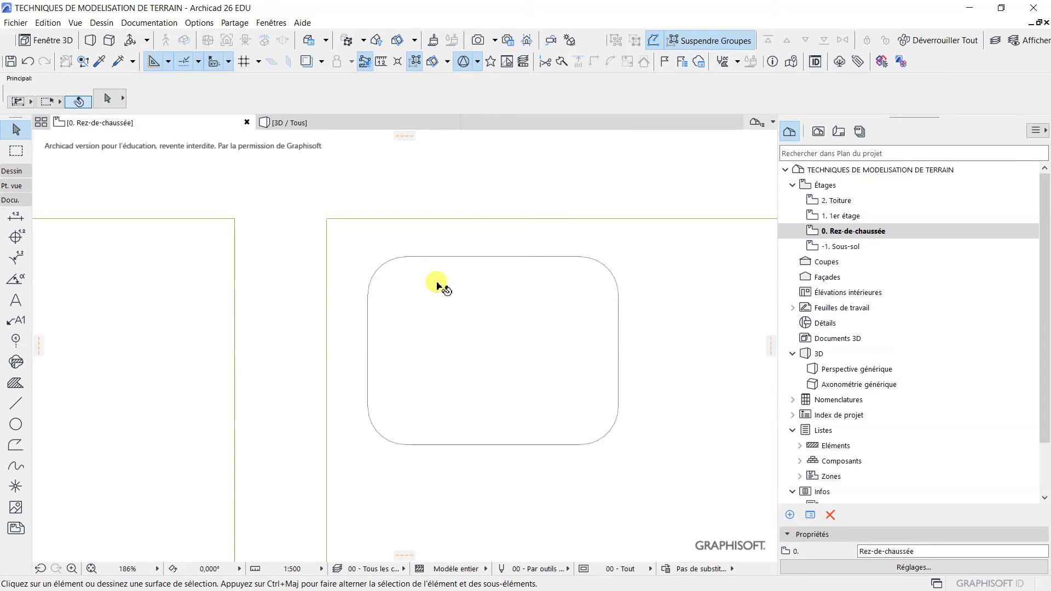
# Offset the rounded rectangle inward by 2 as a second outline, keeping the outer one, and deselect
pyautogui.moveTo(454, 261); pyautogui.dragTo(503, 243, button='middle')
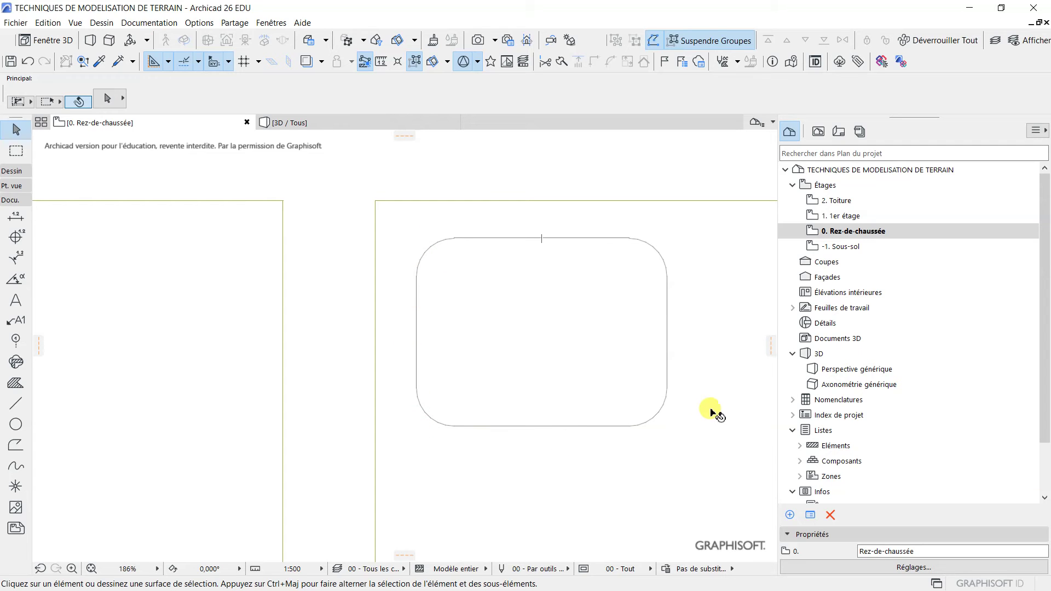
pyautogui.click(587, 239)
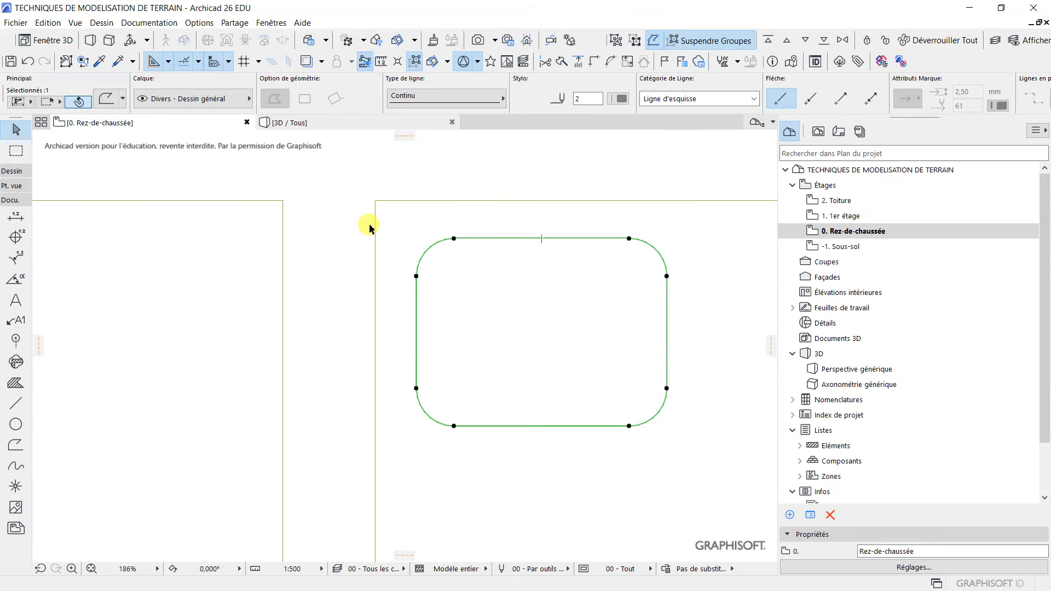
pyautogui.click(454, 240)
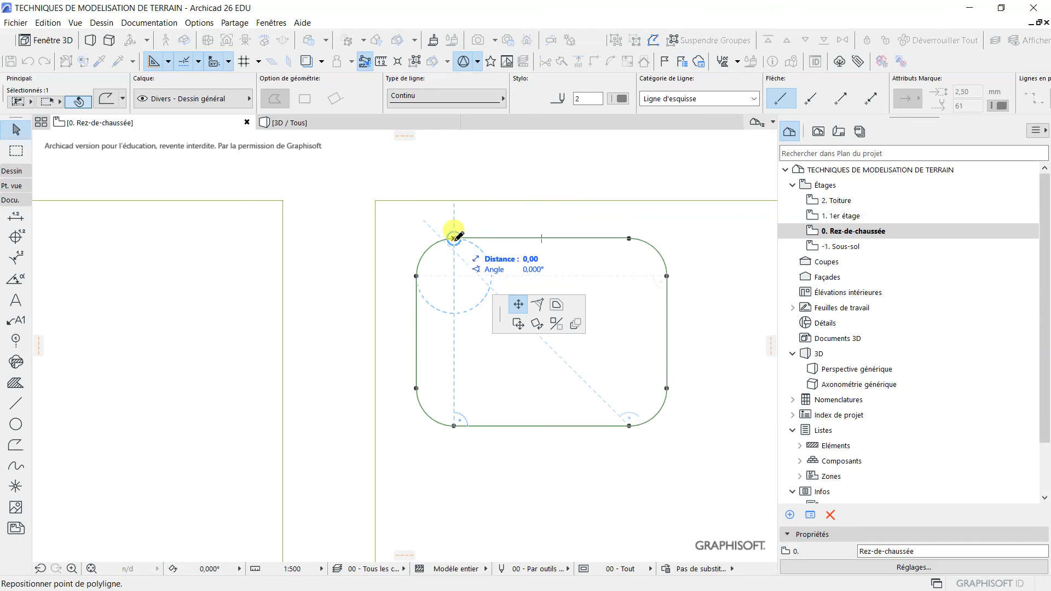
pyautogui.click(556, 307)
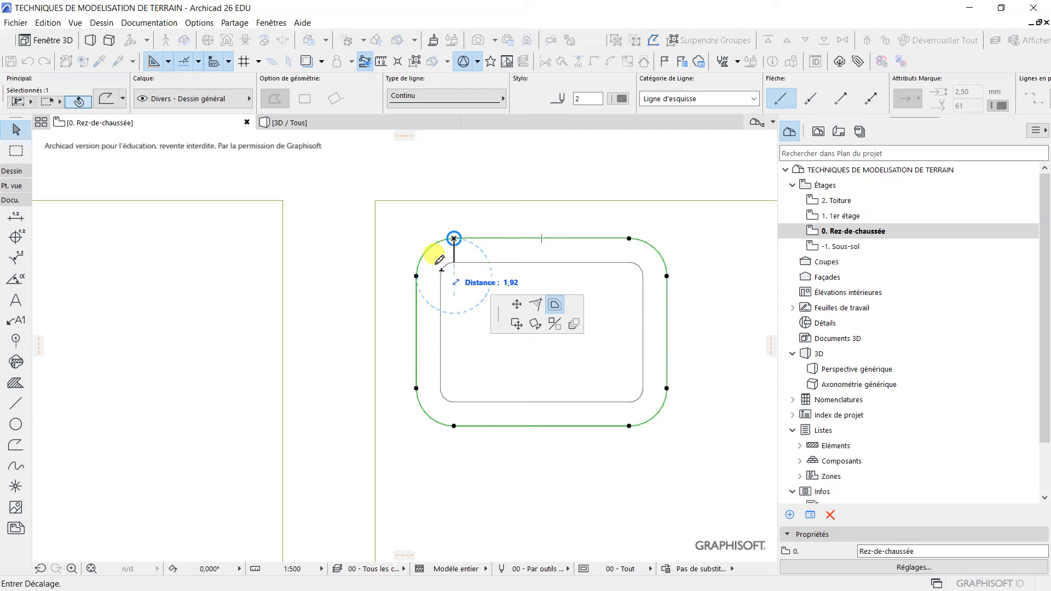
pyautogui.write('2')
pyautogui.press('Return')
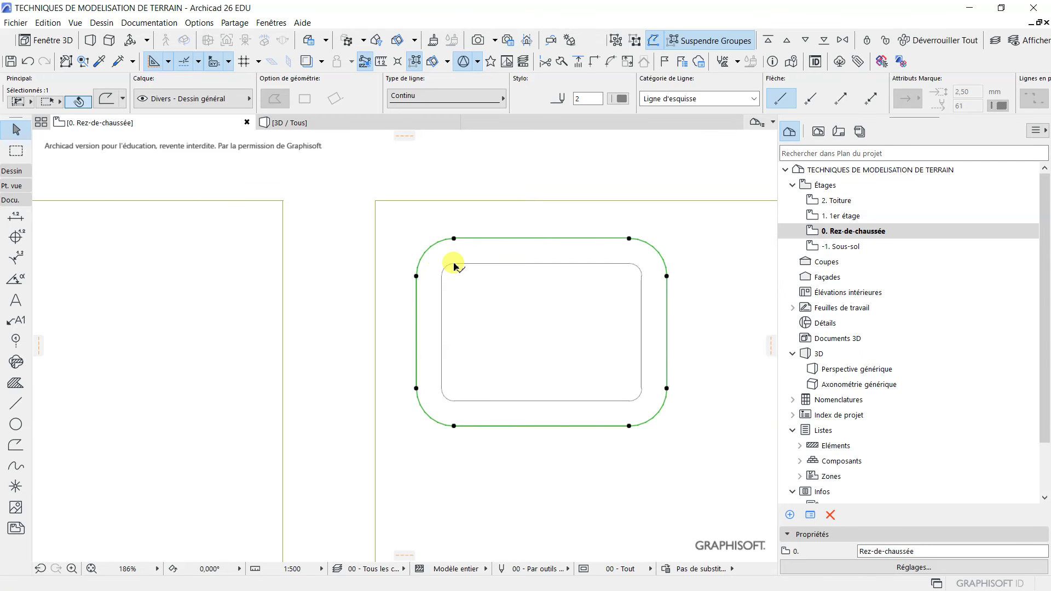
pyautogui.click(506, 184)
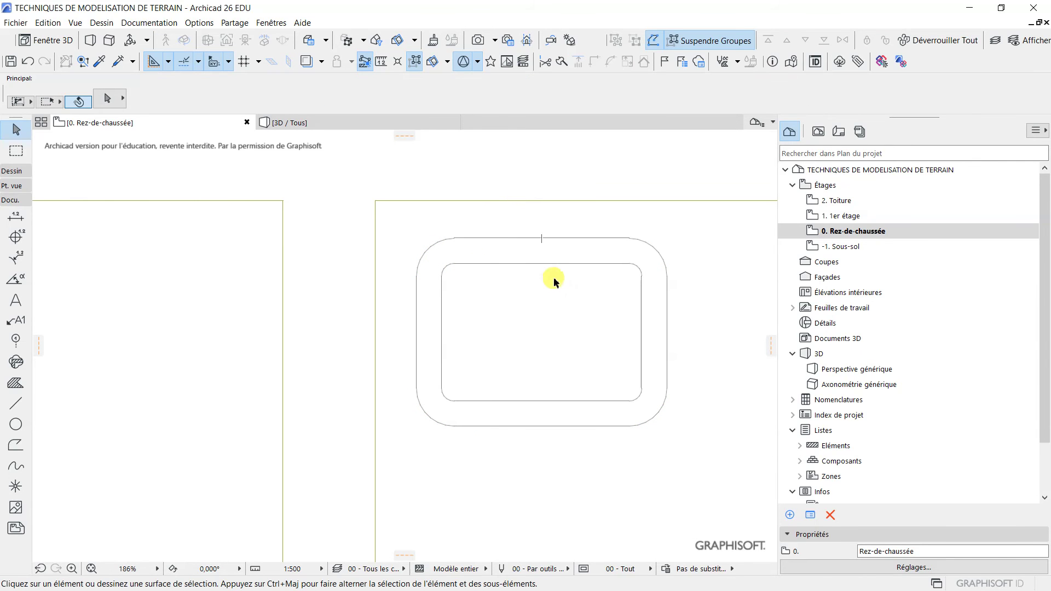
# Add the outer rounded outline as points to the right-hand terrain mesh, with the option Raccord à toutes les arêtes, and deselect
pyautogui.scroll(-2, 542, 339)
pyautogui.moveTo(542, 338); pyautogui.dragTo(442, 290, button='middle')
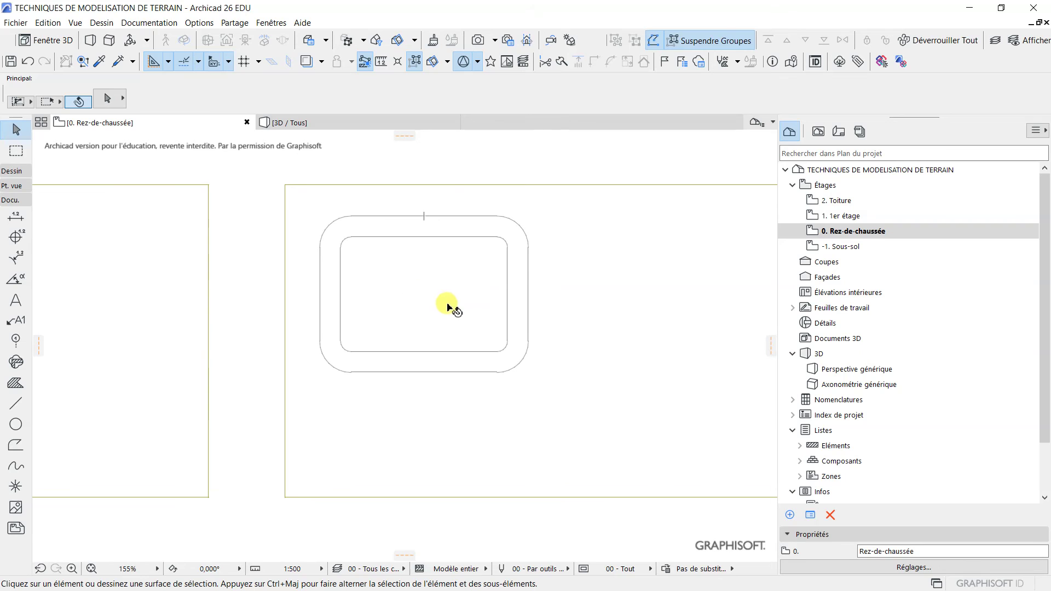
pyautogui.scroll(-2, 451, 171)
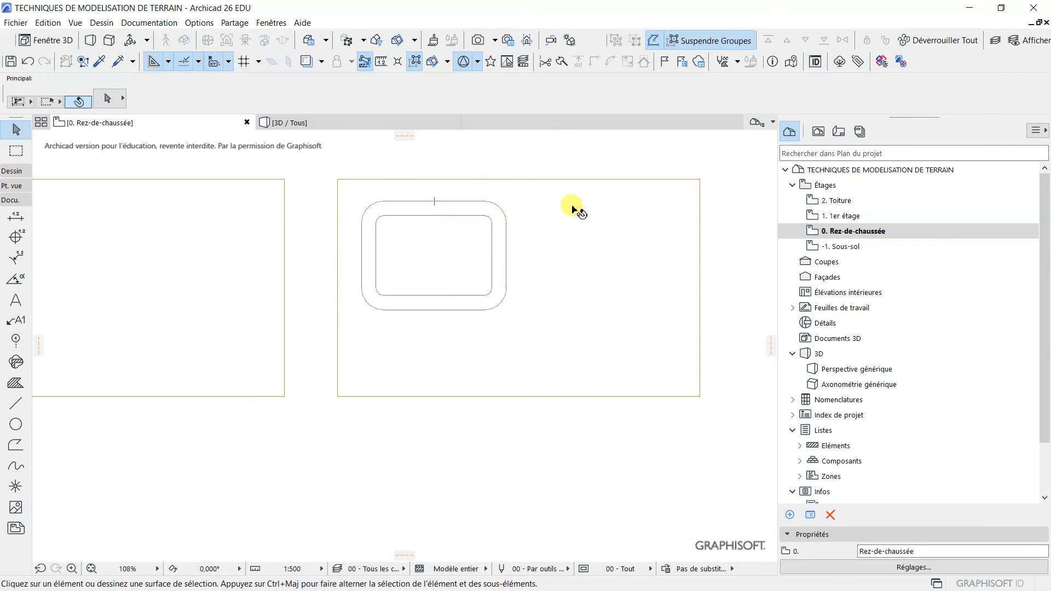
pyautogui.moveTo(534, 155)
pyautogui.mouseDown()
pyautogui.moveTo(507, 150)
pyautogui.moveTo(556, 155)
pyautogui.moveTo(540, 160)
pyautogui.mouseUp()
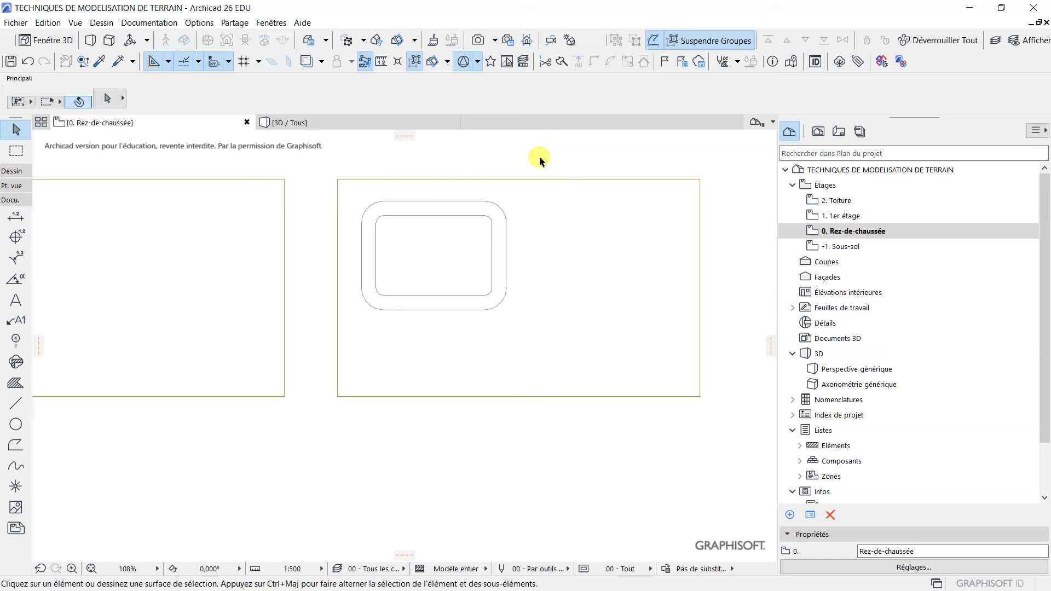
pyautogui.moveTo(496, 157)
pyautogui.mouseDown(button='middle')
pyautogui.moveTo(537, 157)
pyautogui.moveTo(590, 184)
pyautogui.mouseUp(button='middle')
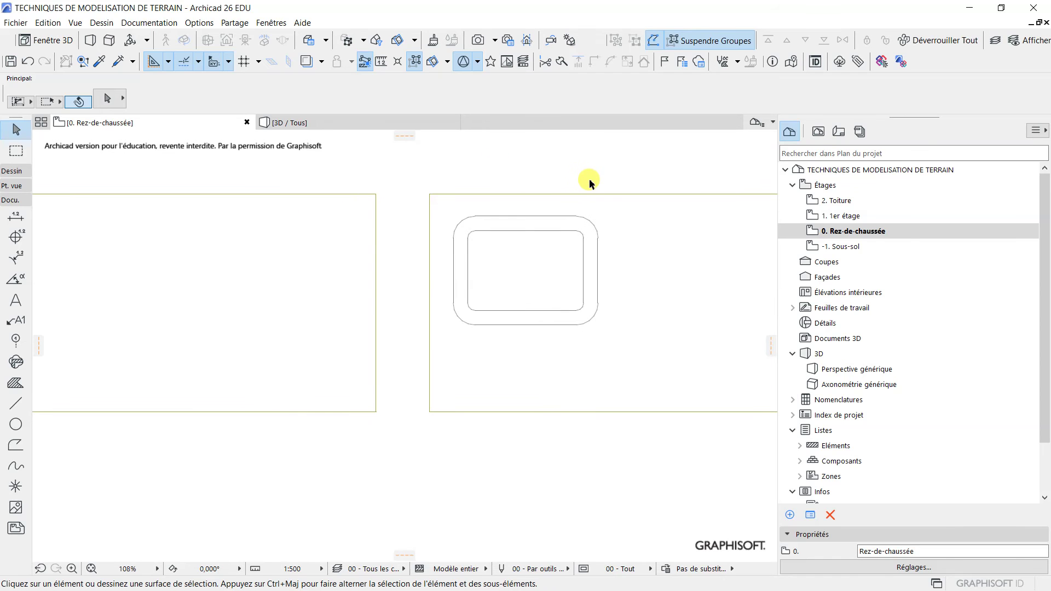
pyautogui.click(585, 196)
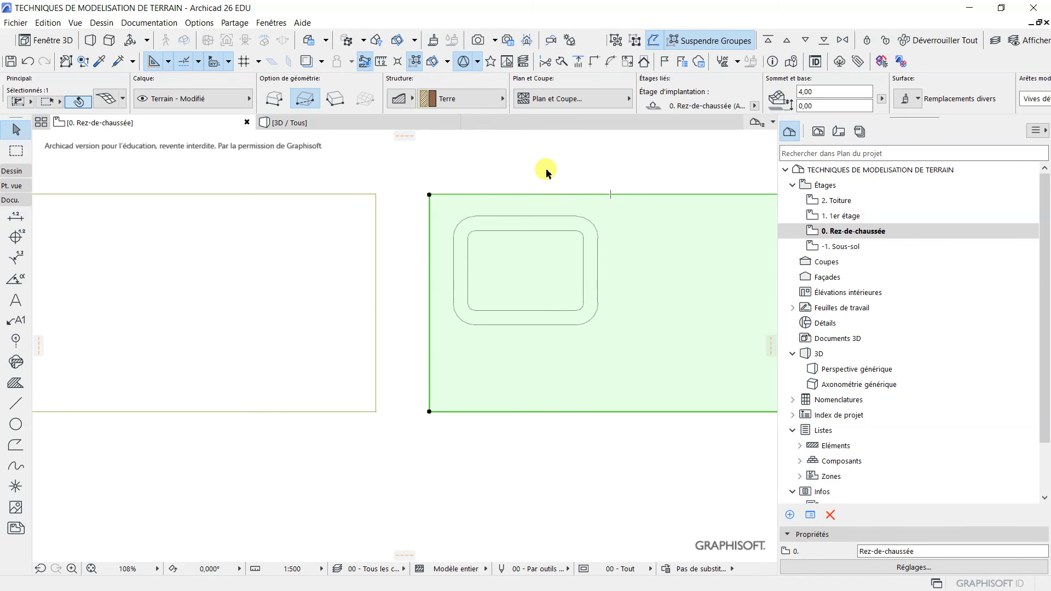
pyautogui.click(12, 170)
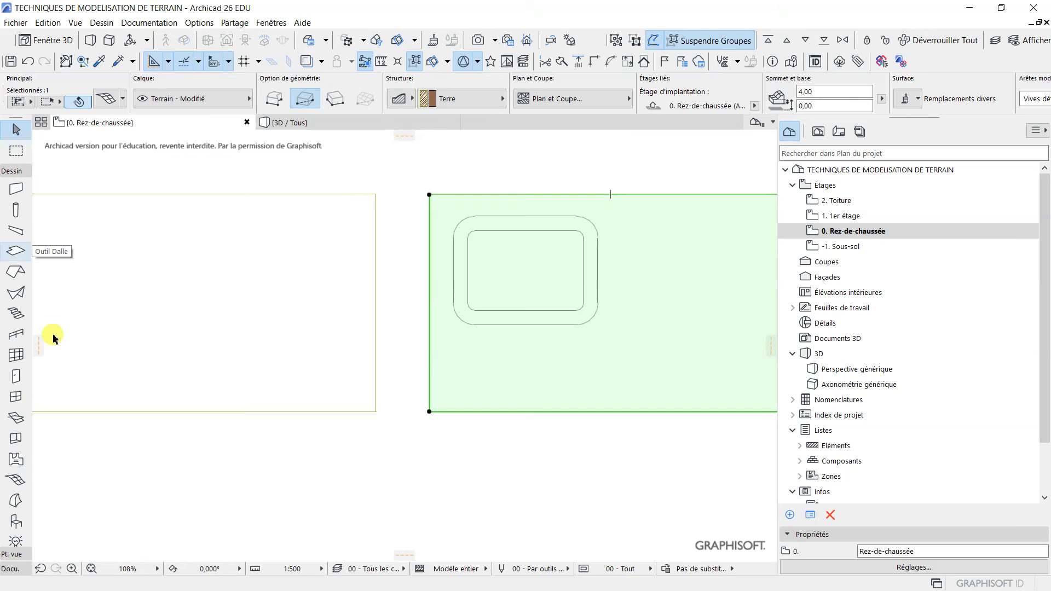
pyautogui.click(17, 480)
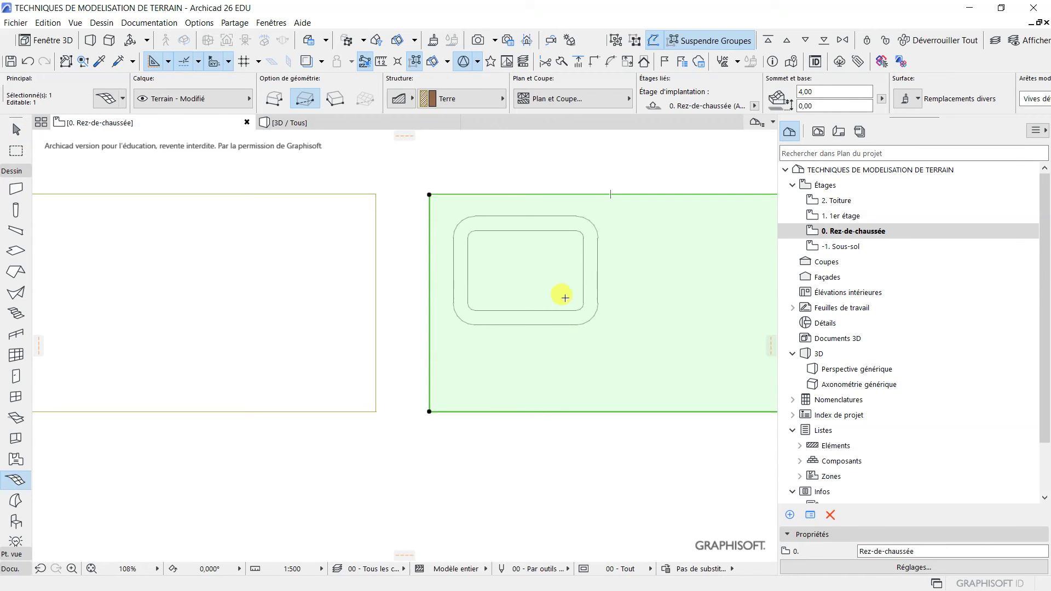
pyautogui.press('space')
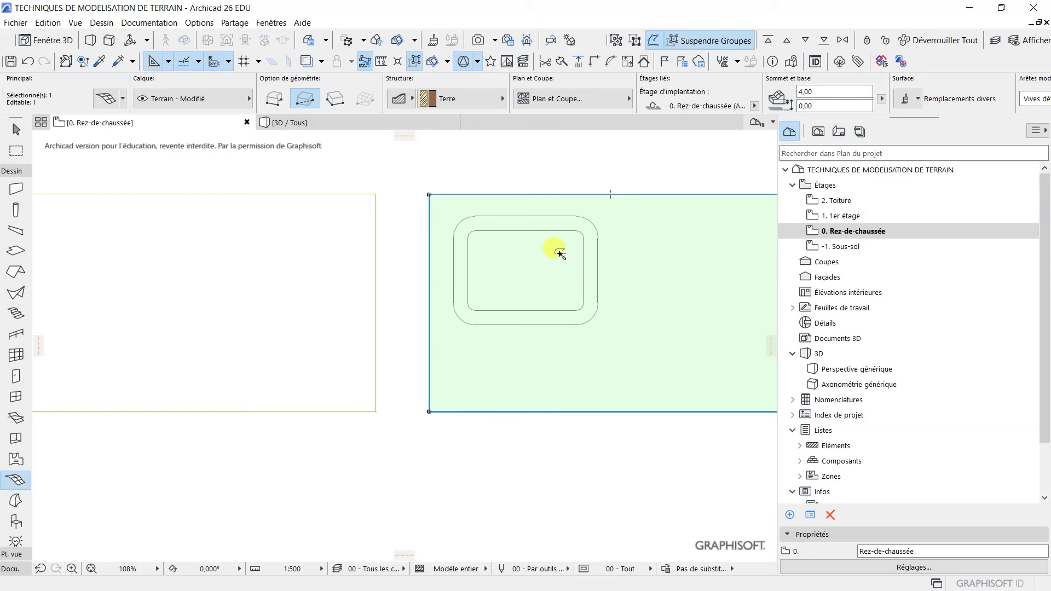
pyautogui.click(538, 218)
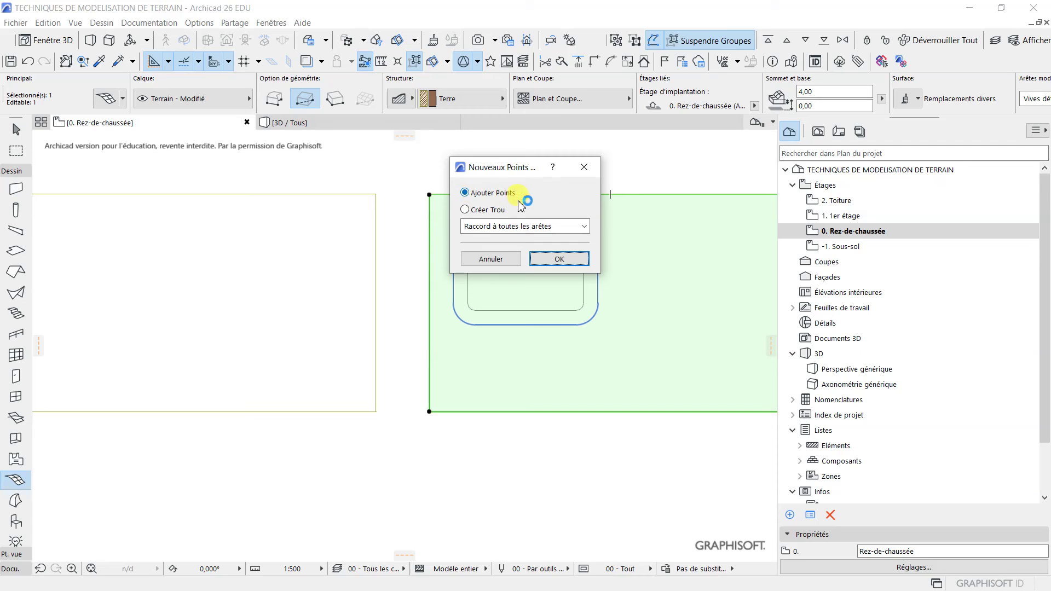
pyautogui.click(580, 228)
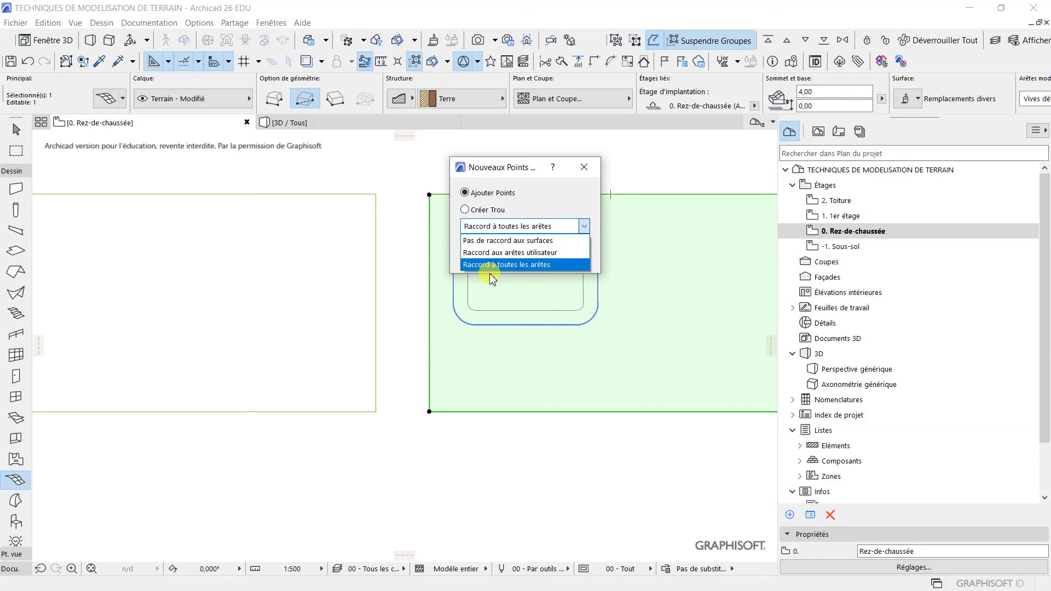
pyautogui.click(520, 265)
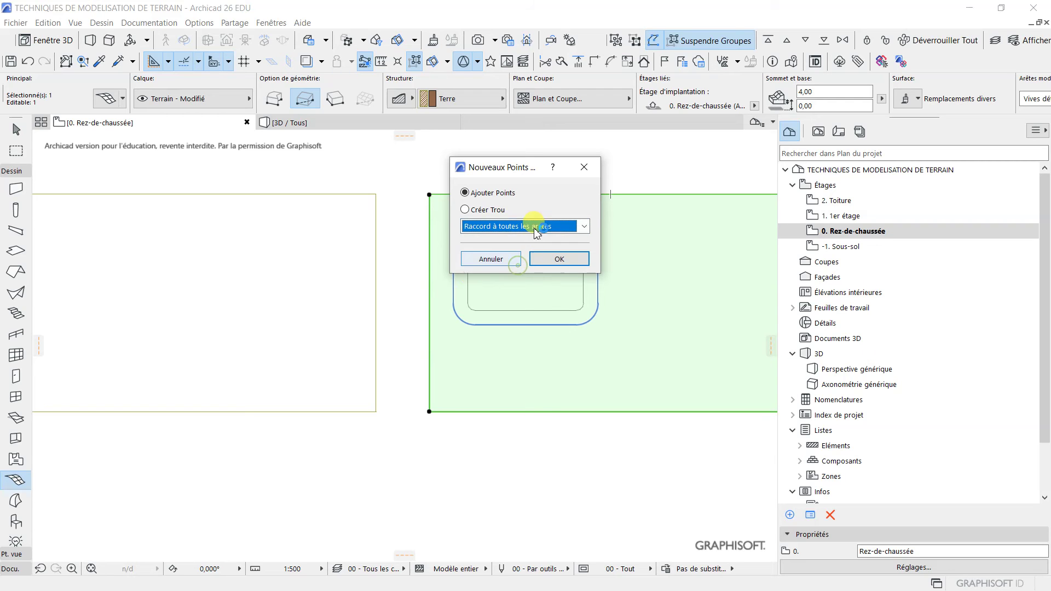
pyautogui.click(563, 261)
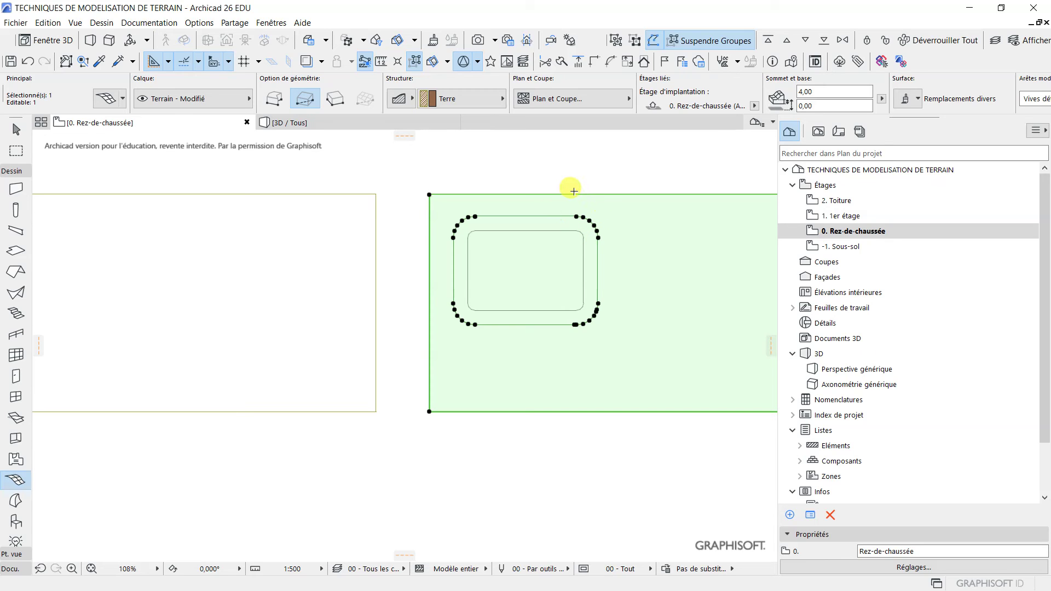
pyautogui.press('Escape')
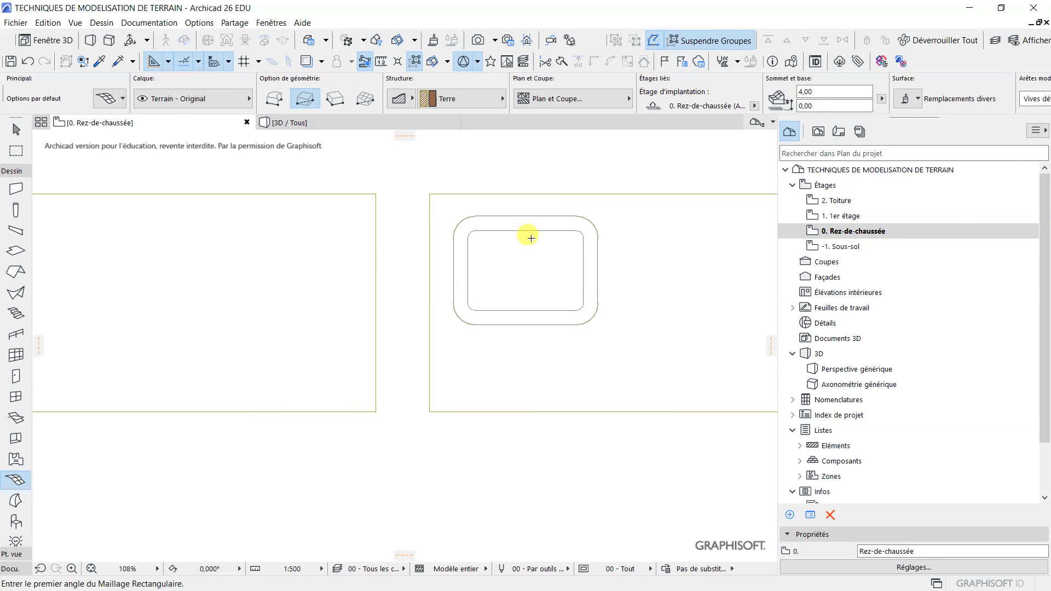
# Add the inner rounded outline as points to the same terrain mesh, fitted to all edges, and deselect
pyautogui.click(15, 130)
pyautogui.click(516, 198)
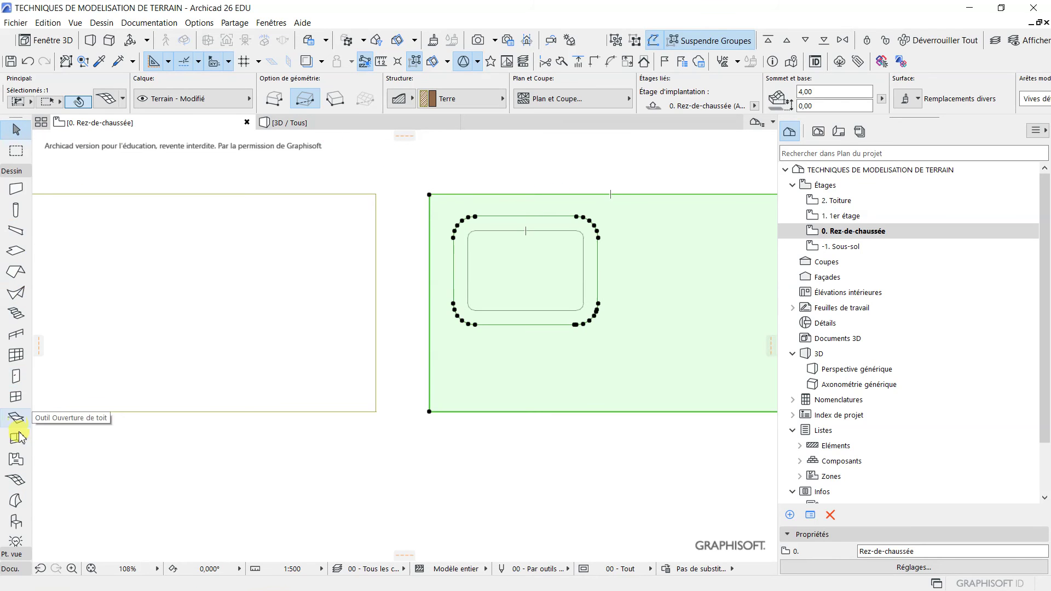
pyautogui.click(15, 480)
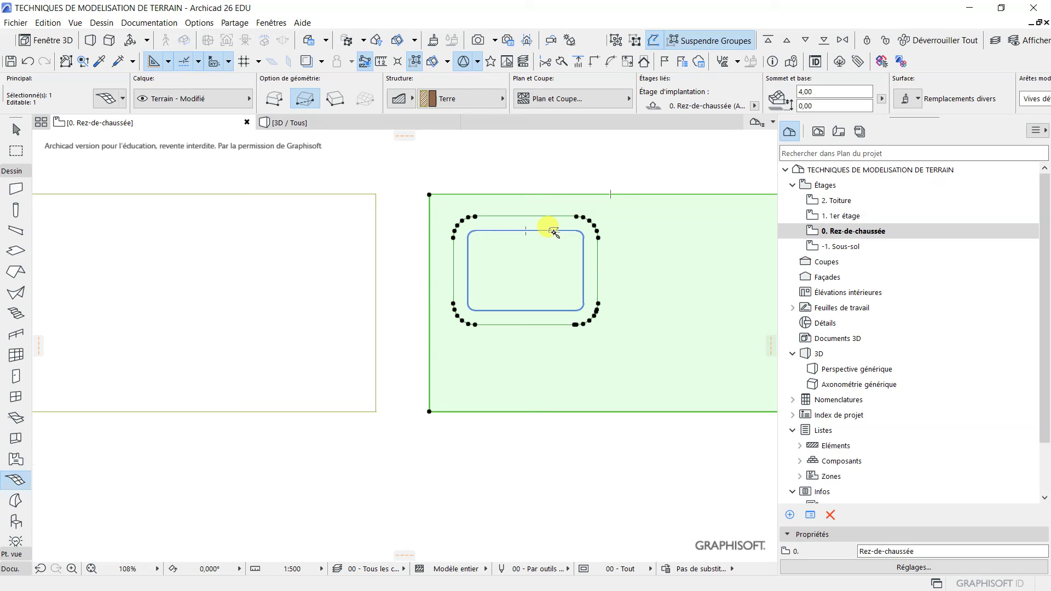
pyautogui.click(553, 231)
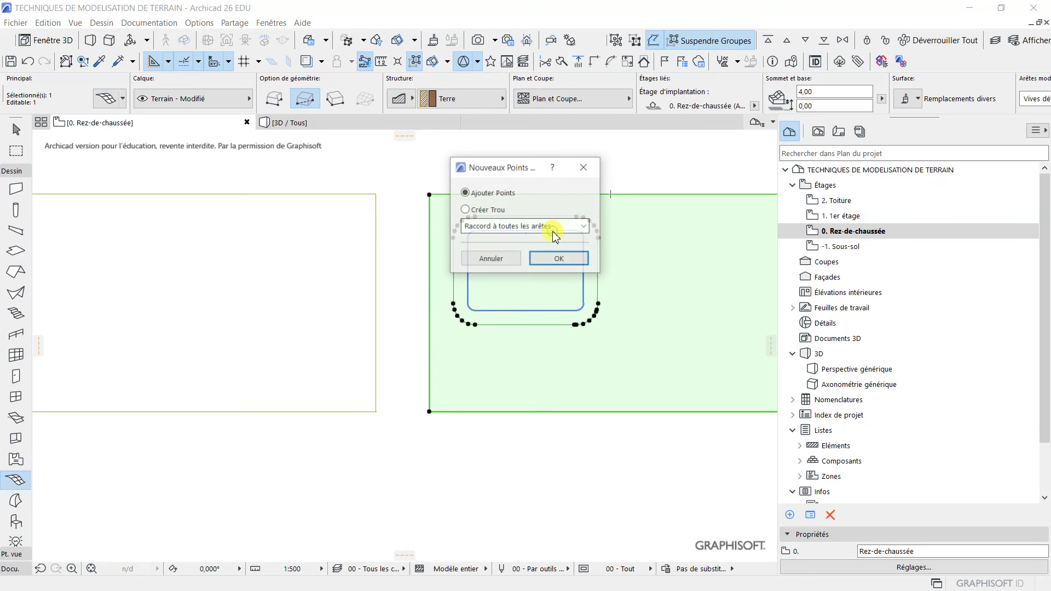
pyautogui.click(557, 262)
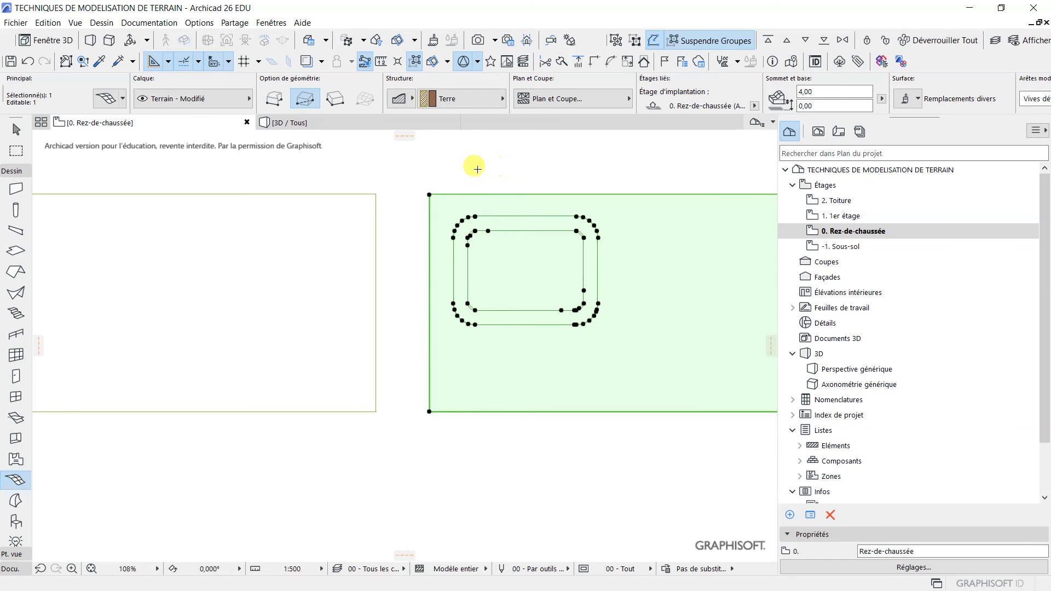
pyautogui.click(16, 129)
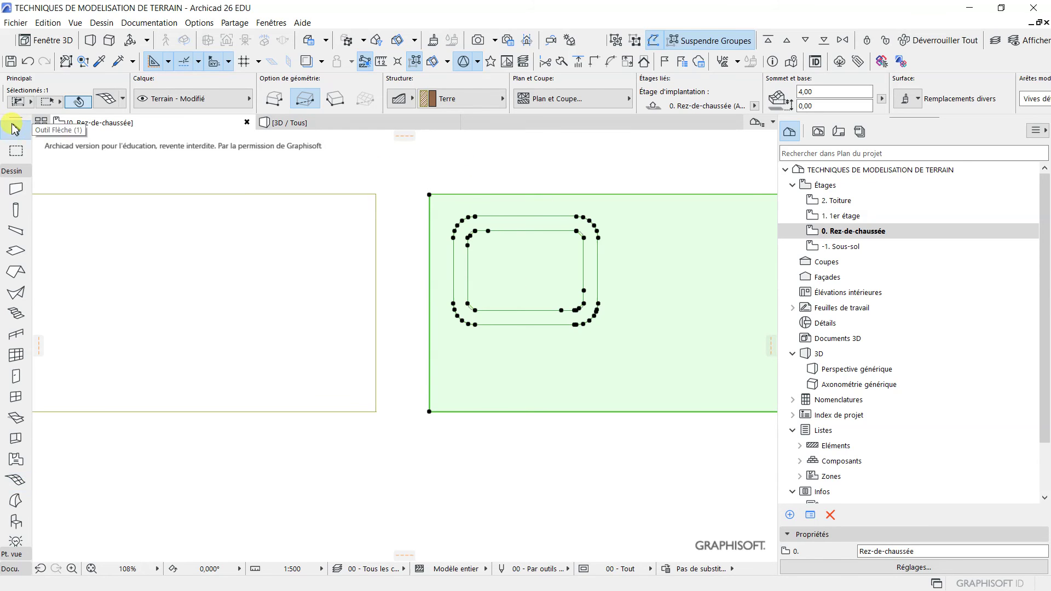
pyautogui.click(557, 182)
# Set the height of the inner outline's mesh points to 3, relative to the mesh reference plane and applied to all
pyautogui.scroll(8, 582, 224)
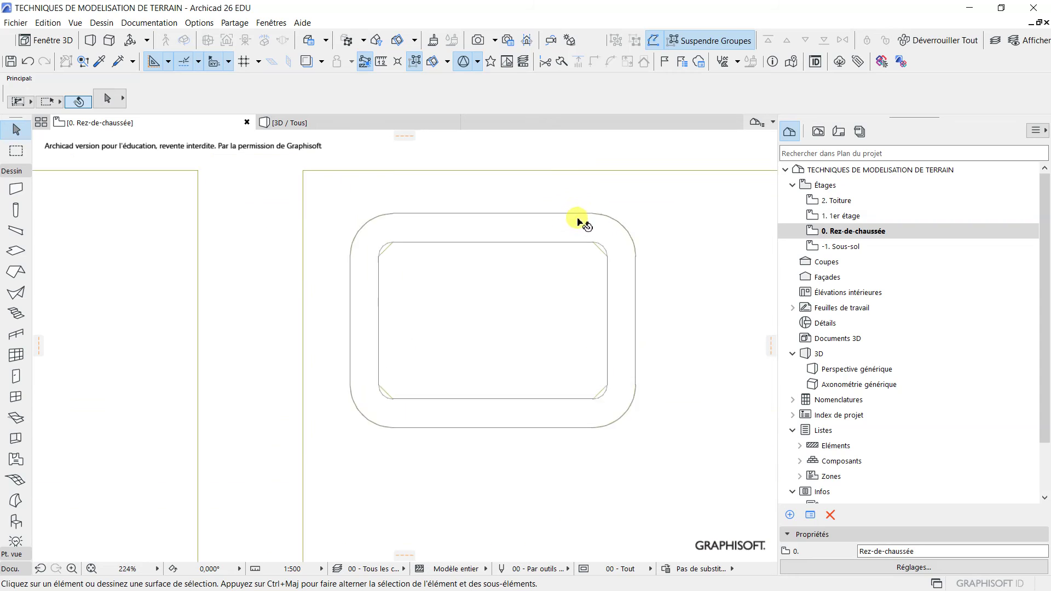
pyautogui.scroll(4, 624, 199)
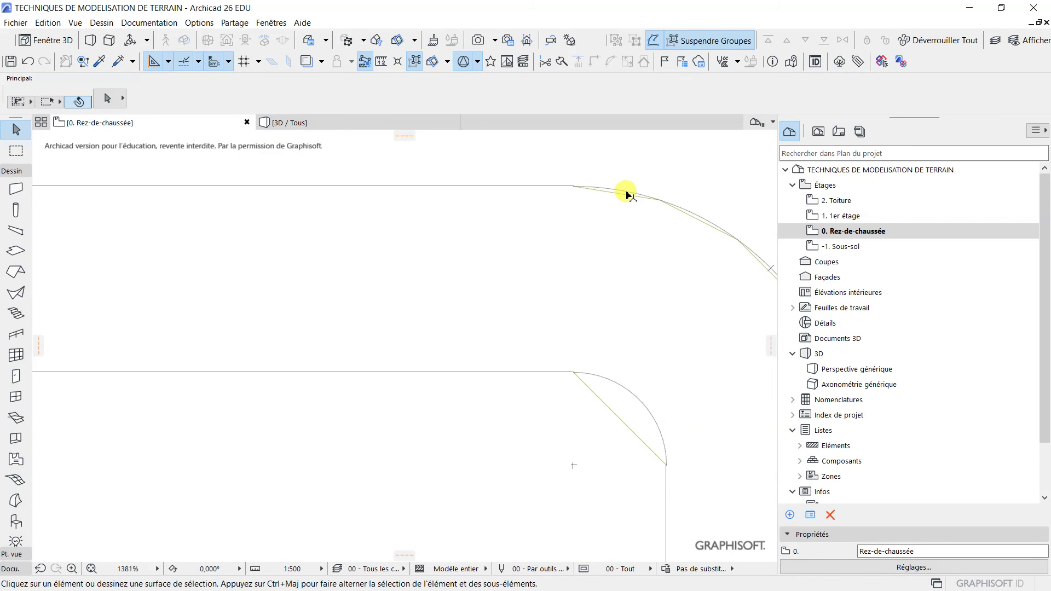
pyautogui.scroll(-3, 594, 276)
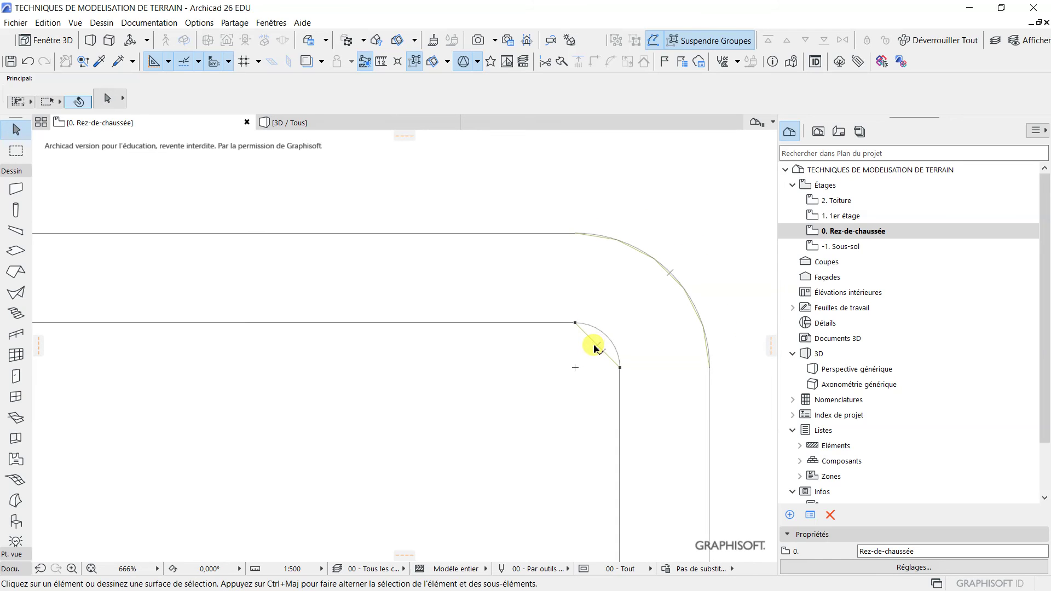
pyautogui.scroll(-7, 556, 181)
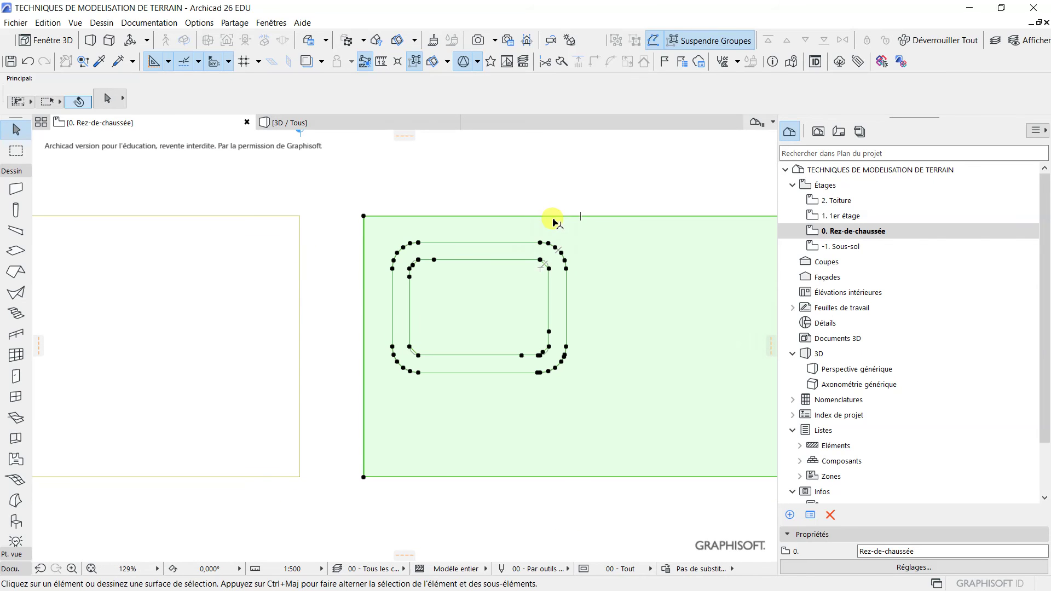
pyautogui.click(554, 219)
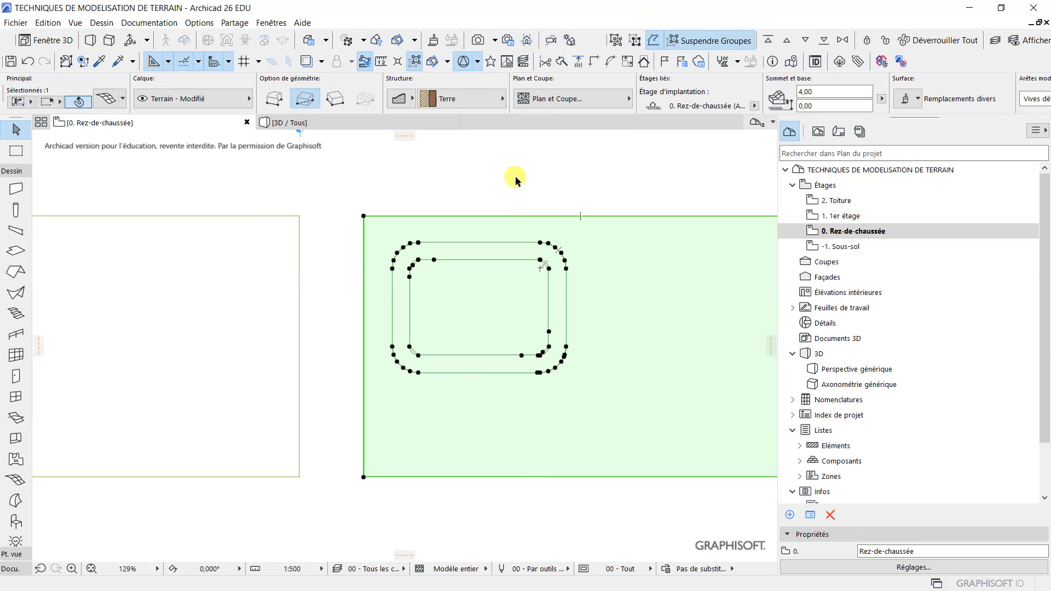
pyautogui.scroll(2, 516, 180)
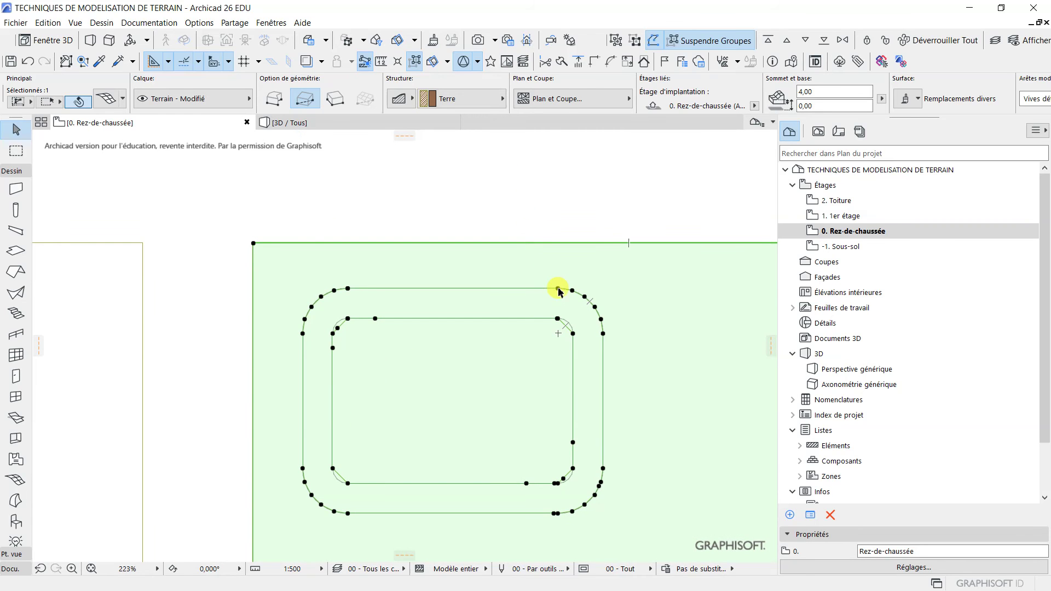
pyautogui.scroll(5, 556, 346)
pyautogui.scroll(2, 601, 312)
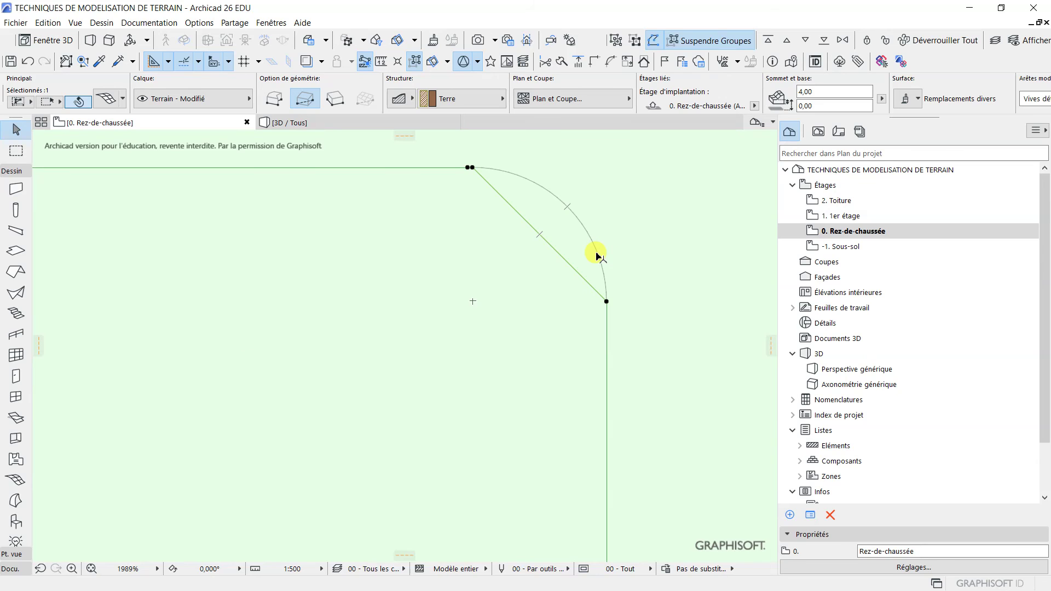
pyautogui.click(607, 301)
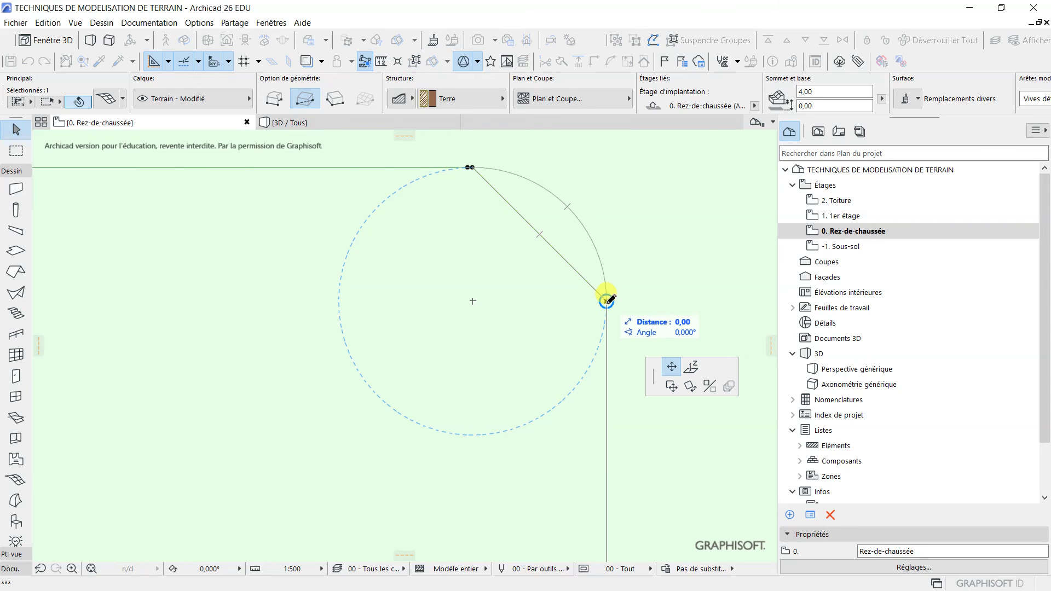
pyautogui.click(692, 367)
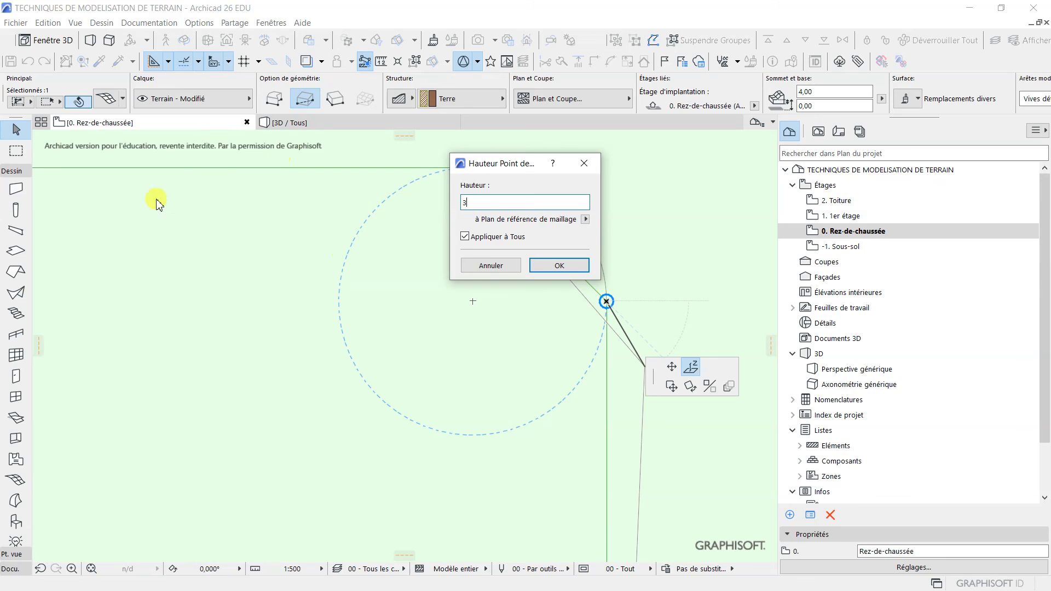
pyautogui.click(563, 272)
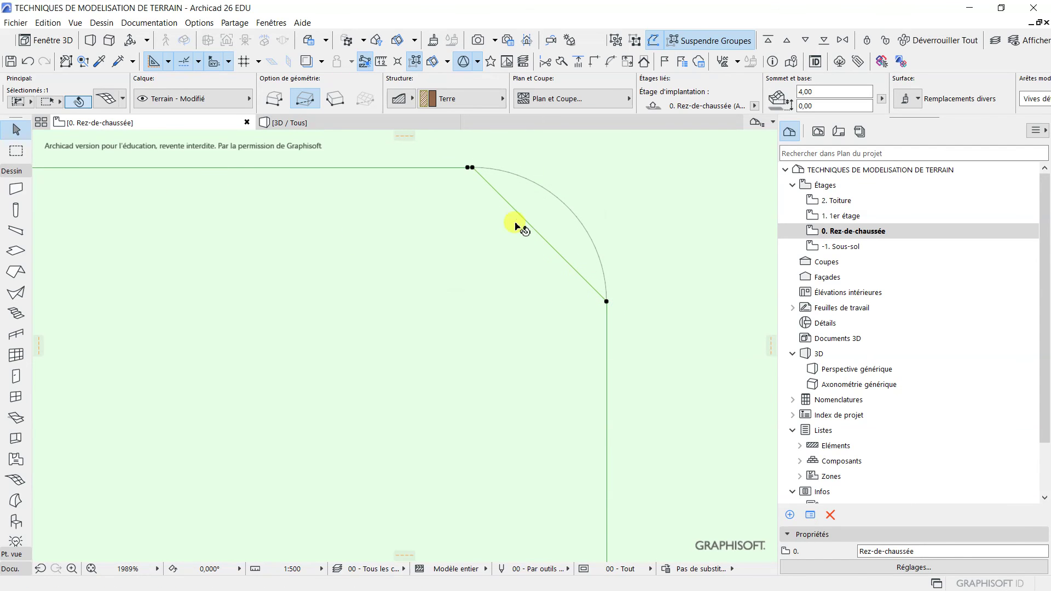
# Examine the new platform and its sloped banks on the terrain in the 3D view
pyautogui.click(322, 124)
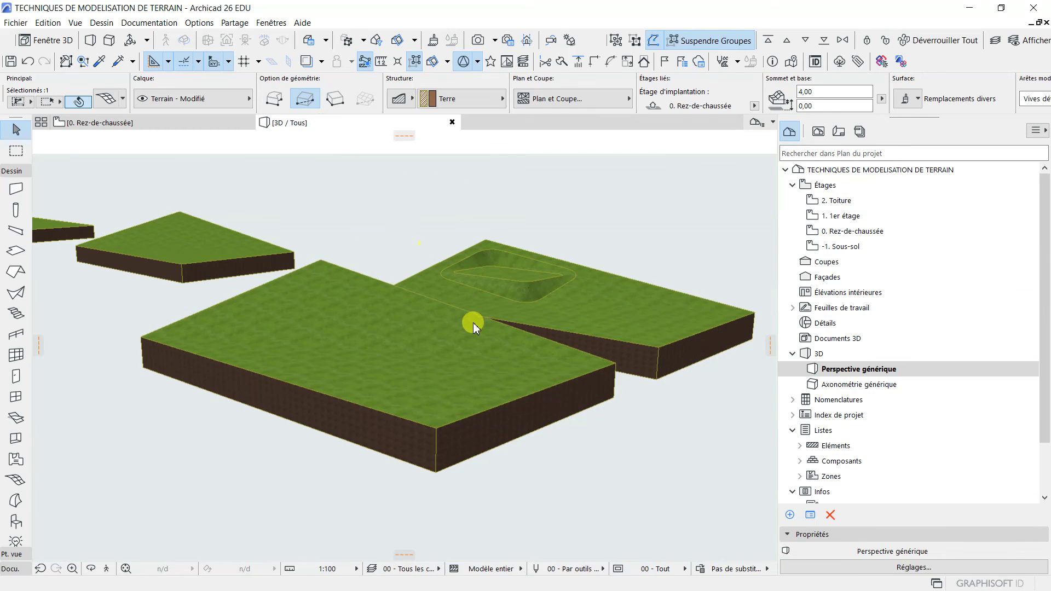
pyautogui.scroll(-4, 296, 293)
pyautogui.scroll(5, 399, 375)
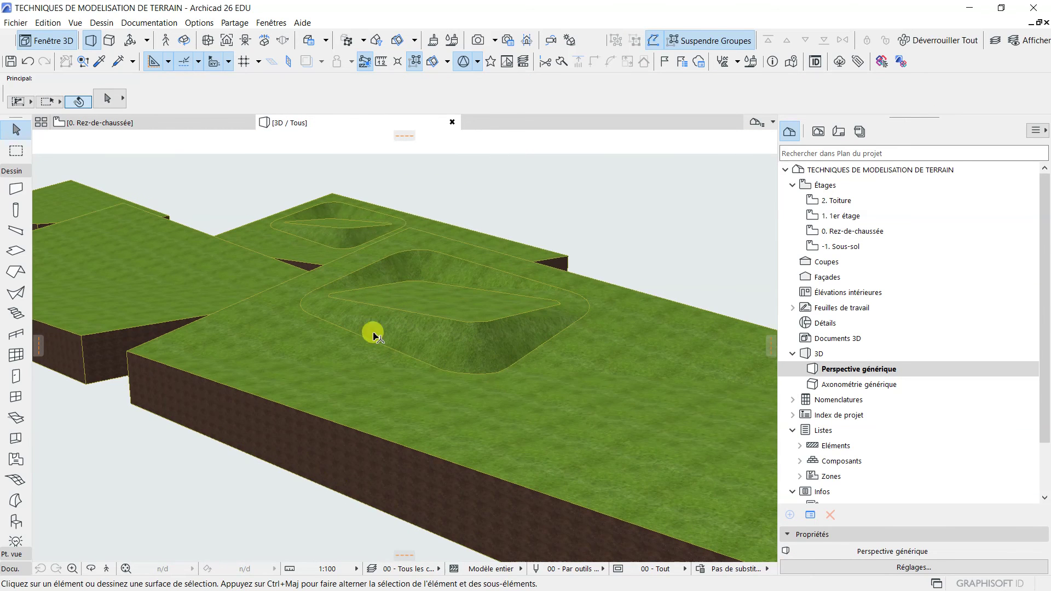
pyautogui.scroll(5, 487, 336)
pyautogui.keyDown('shift'); pyautogui.moveTo(422, 314); pyautogui.dragTo(521, 336, button='middle'); pyautogui.keyUp('shift')
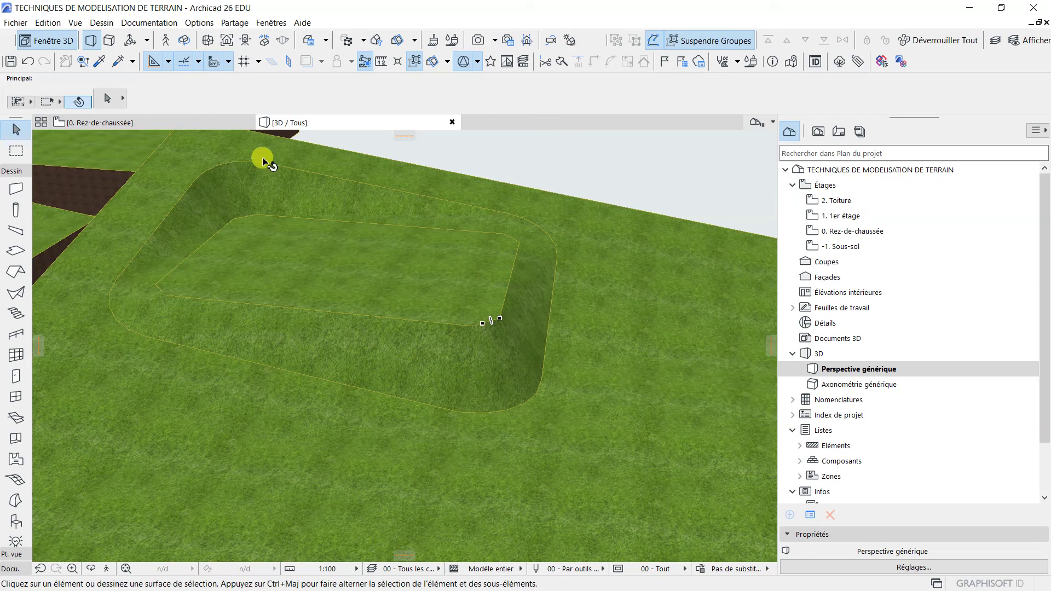
# Return to the ground-floor plan and activate the Level Dimension tool with gravity set to Graviter sur Maillage
pyautogui.click(217, 125)
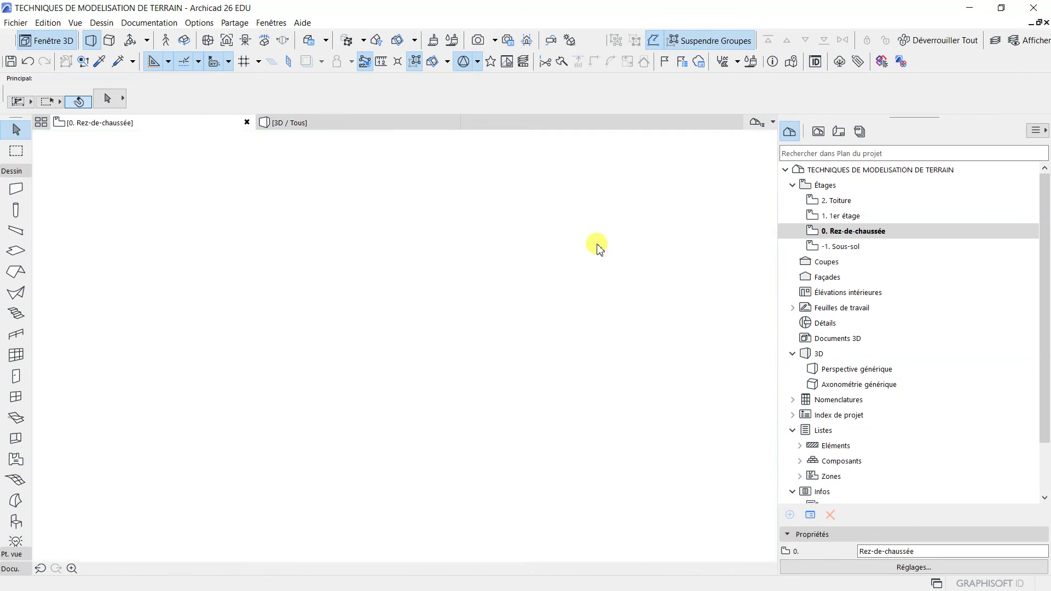
pyautogui.click(595, 271)
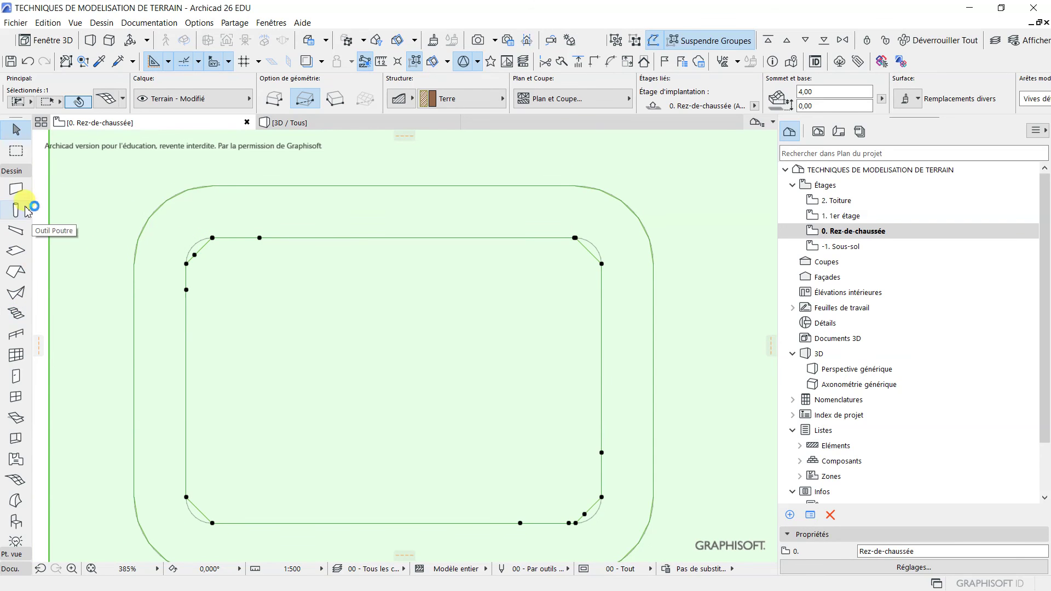
pyautogui.click(14, 171)
pyautogui.click(17, 202)
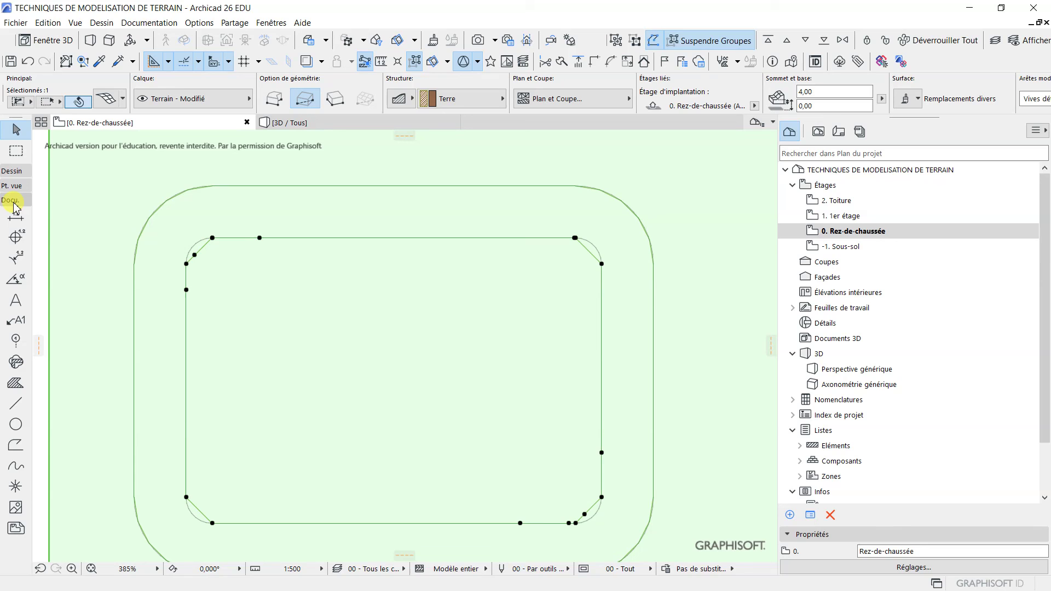
pyautogui.click(16, 238)
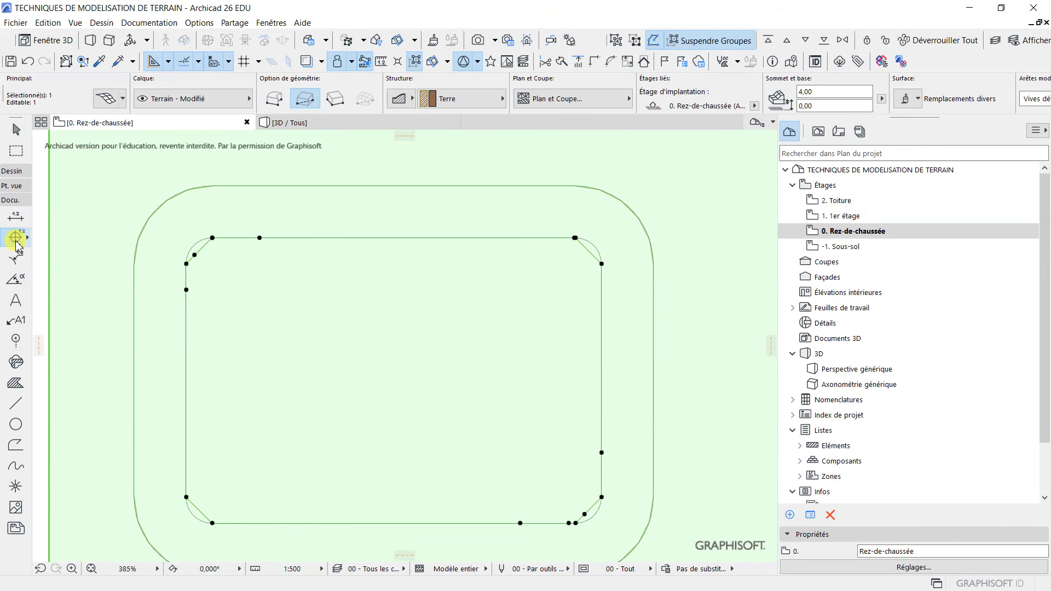
pyautogui.click(352, 62)
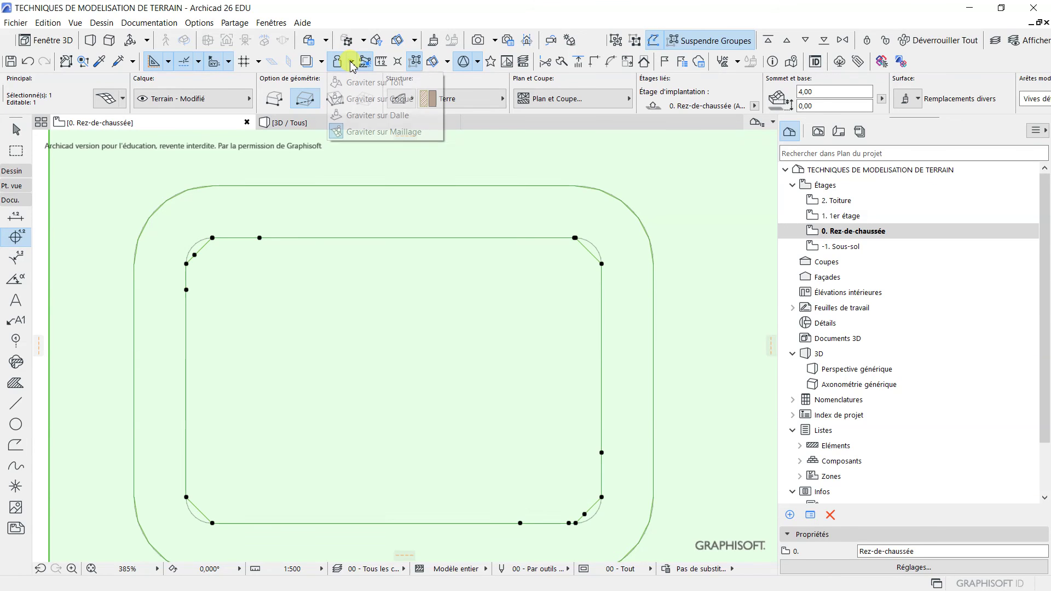
pyautogui.click(371, 132)
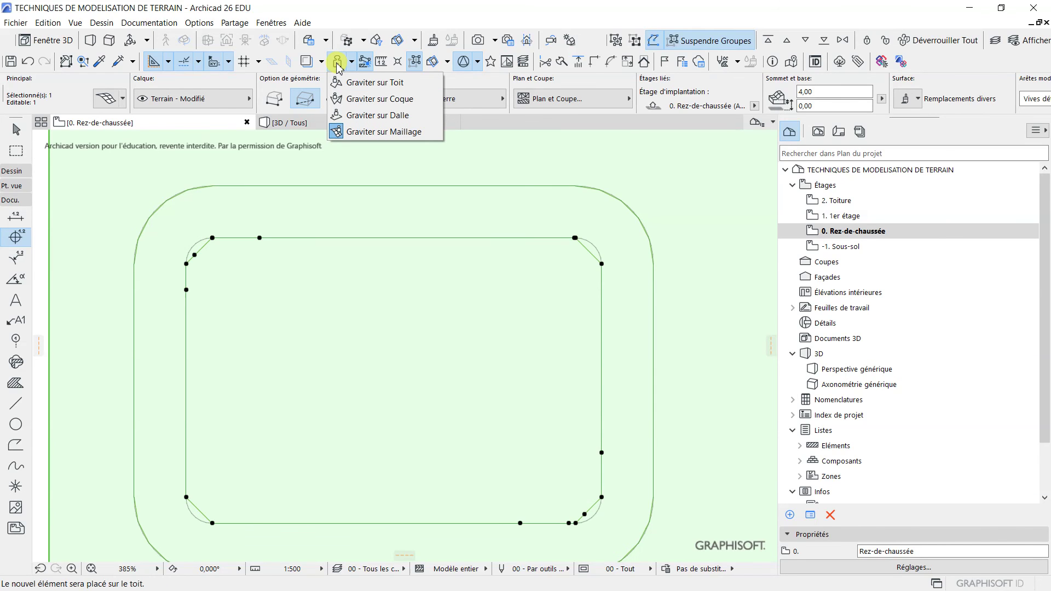
pyautogui.click(381, 133)
pyautogui.scroll(-4, 403, 305)
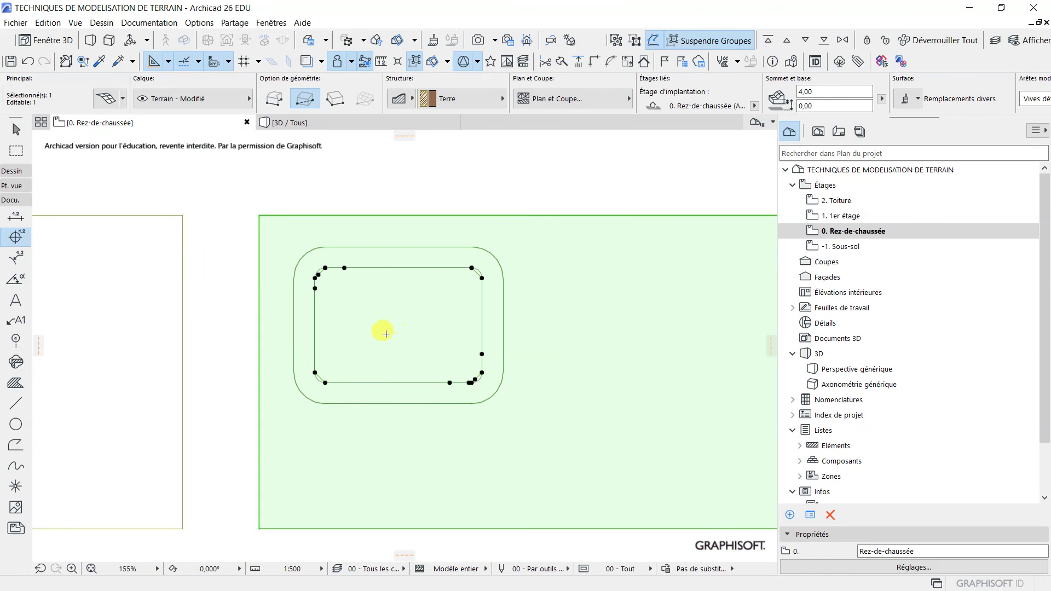
pyautogui.scroll(3, 256, 208)
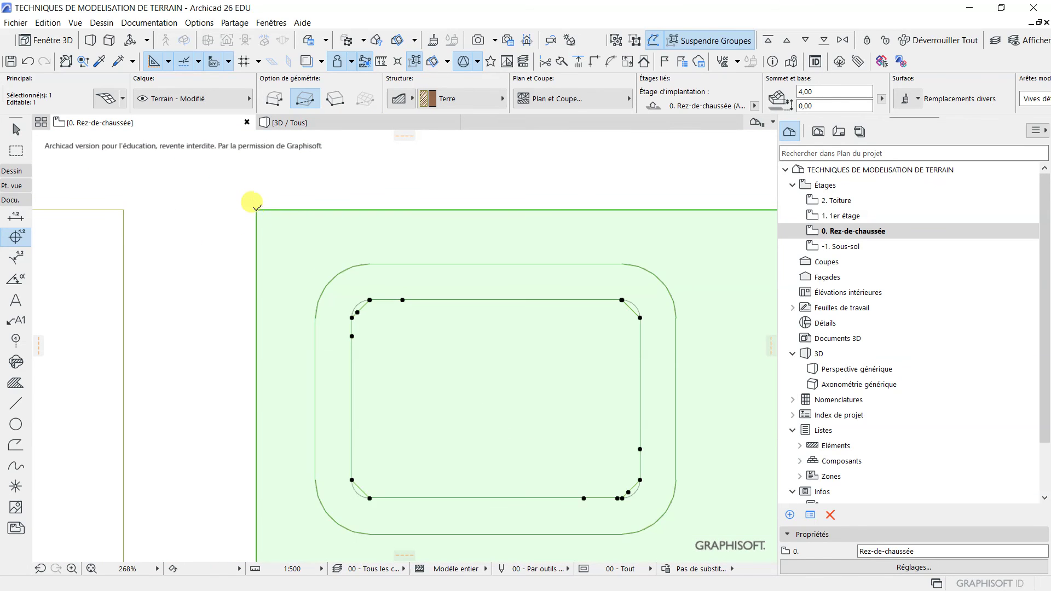
pyautogui.click(256, 208)
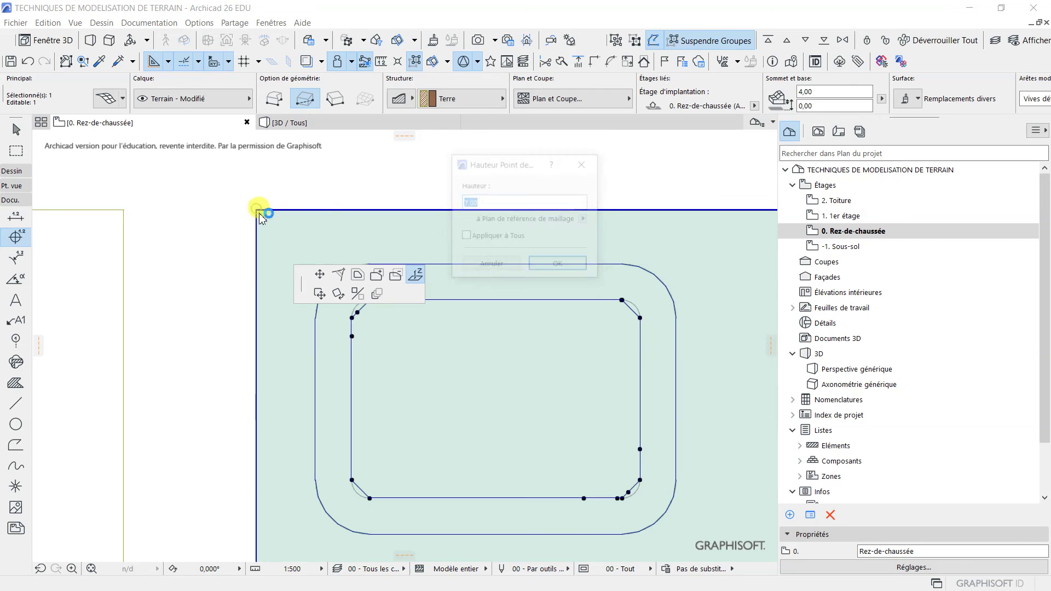
pyautogui.click(491, 266)
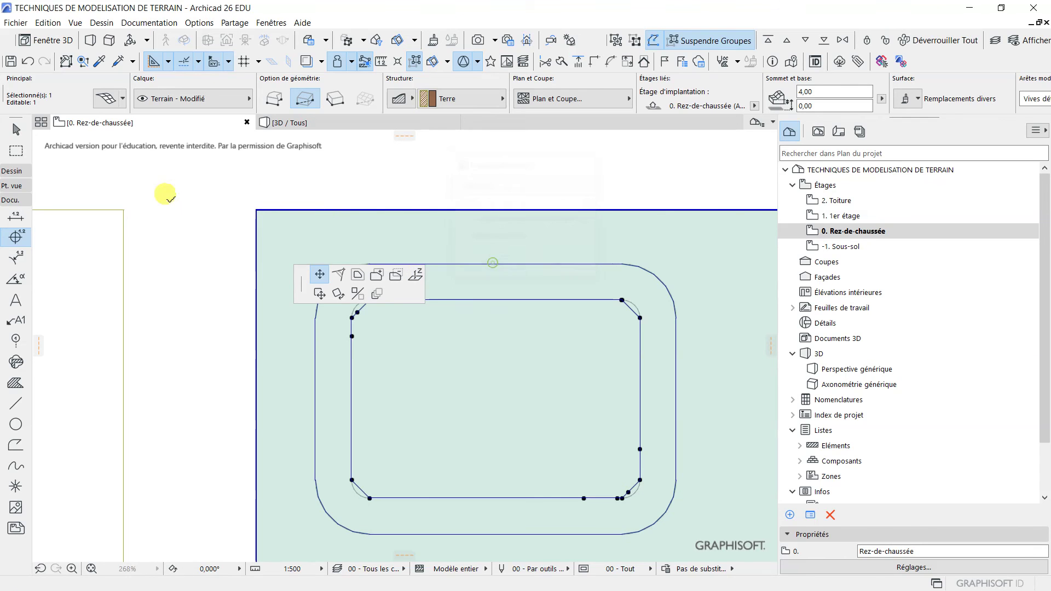
# Deselect the terrain mesh and place a level dimension on its upper-left corner
pyautogui.click(16, 129)
pyautogui.click(283, 184)
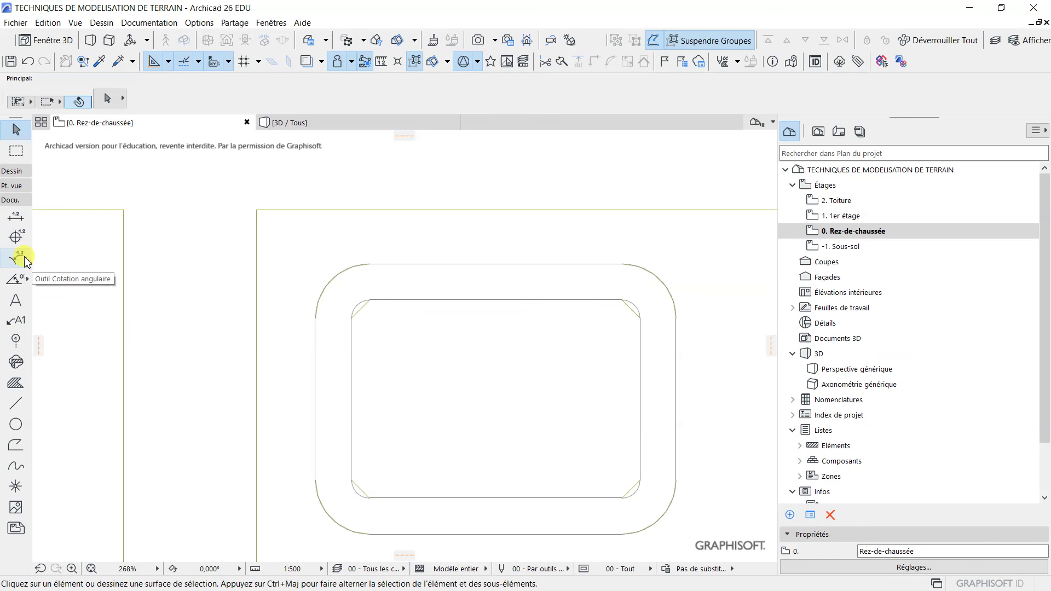
pyautogui.click(17, 238)
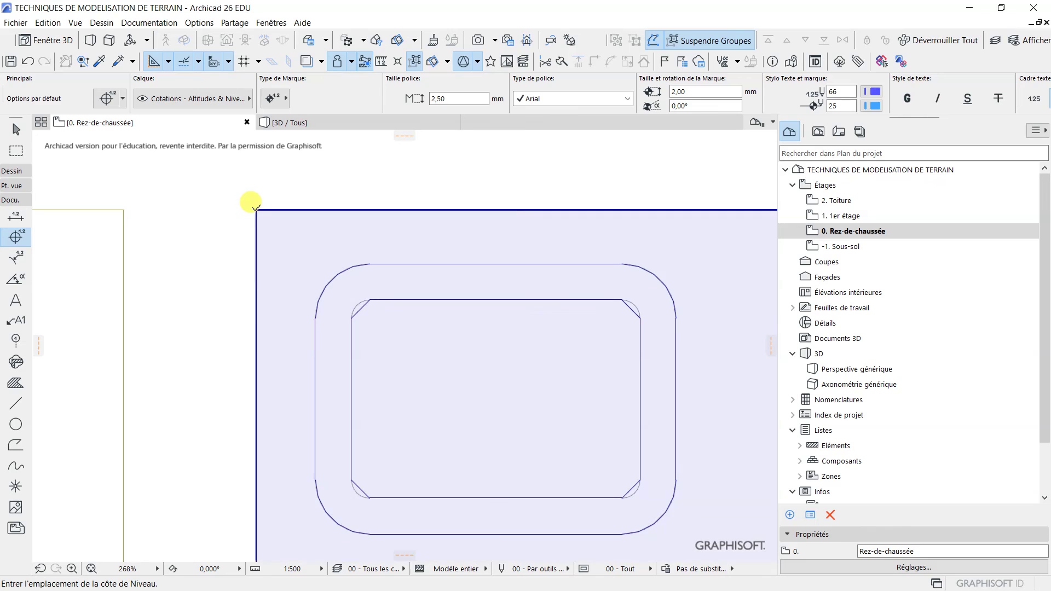
pyautogui.click(256, 208)
pyautogui.scroll(-2, 350, 318)
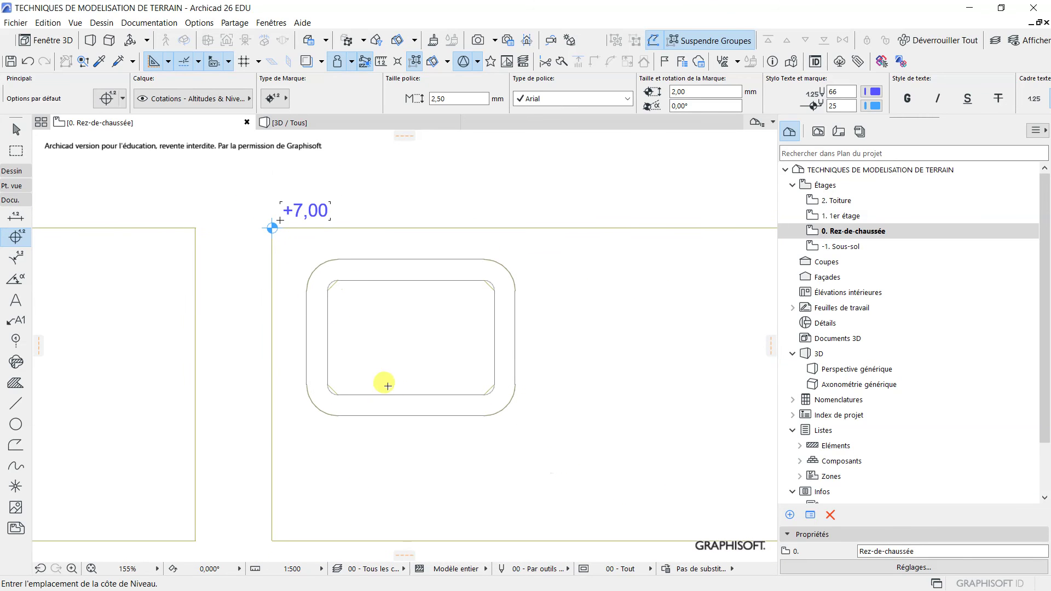
# Place level dimensions at the centre of the platform and just outside the outer outline's lower-right rounded corner
pyautogui.click(402, 341)
pyautogui.scroll(2, 498, 426)
pyautogui.scroll(2, 501, 415)
pyautogui.click(509, 401)
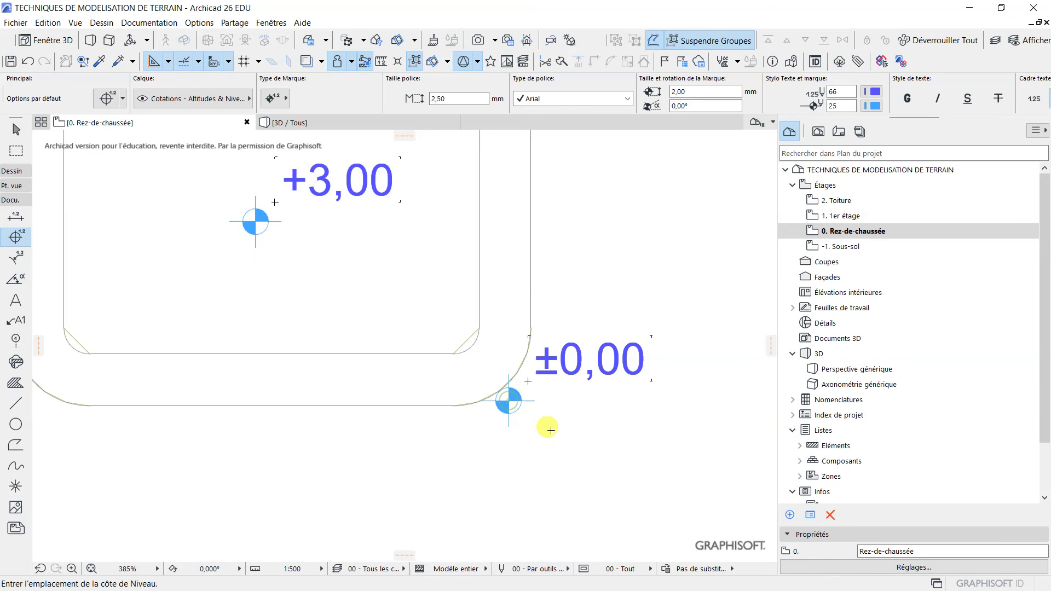
# Examine the level annotations across the terrain meshes in plan and the platform with its sloped banks in 3D
pyautogui.scroll(-5, 523, 432)
pyautogui.scroll(-1, 528, 426)
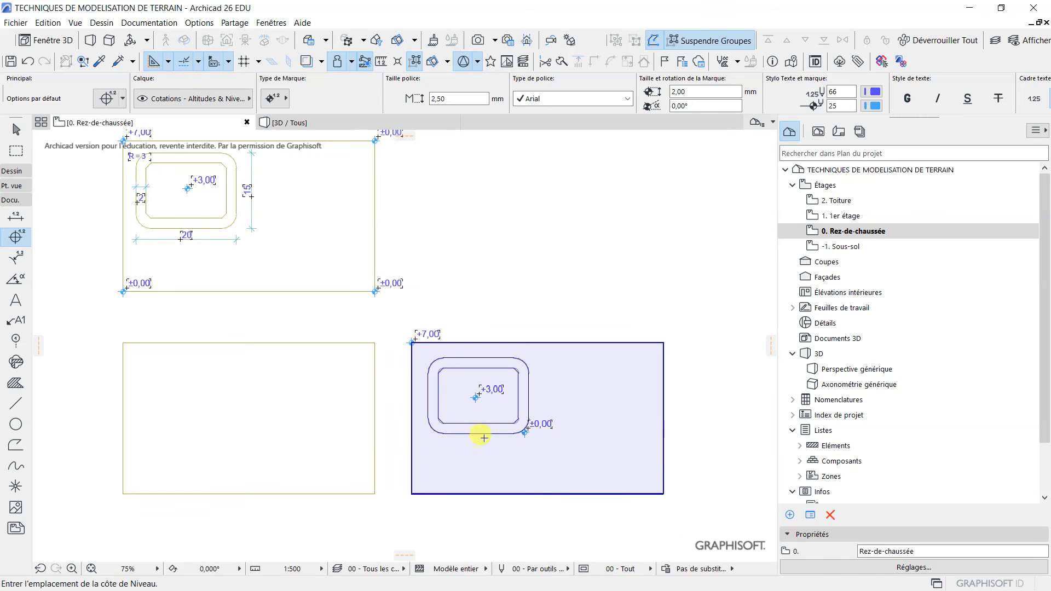
pyautogui.scroll(4, 547, 446)
pyautogui.scroll(-5, 520, 460)
pyautogui.scroll(3, 542, 459)
pyautogui.click(304, 121)
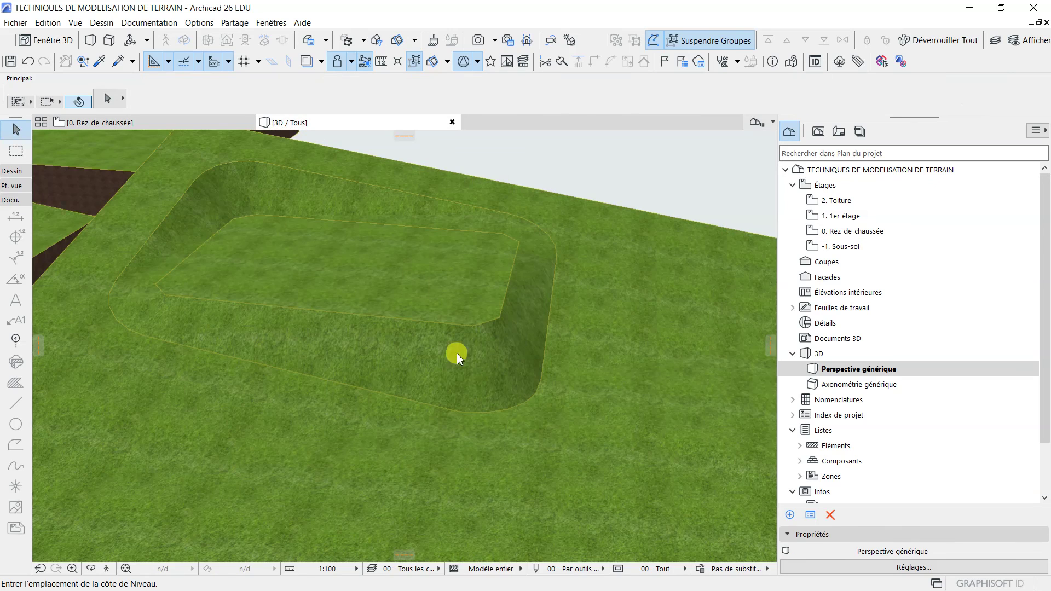
pyautogui.scroll(-3, 517, 377)
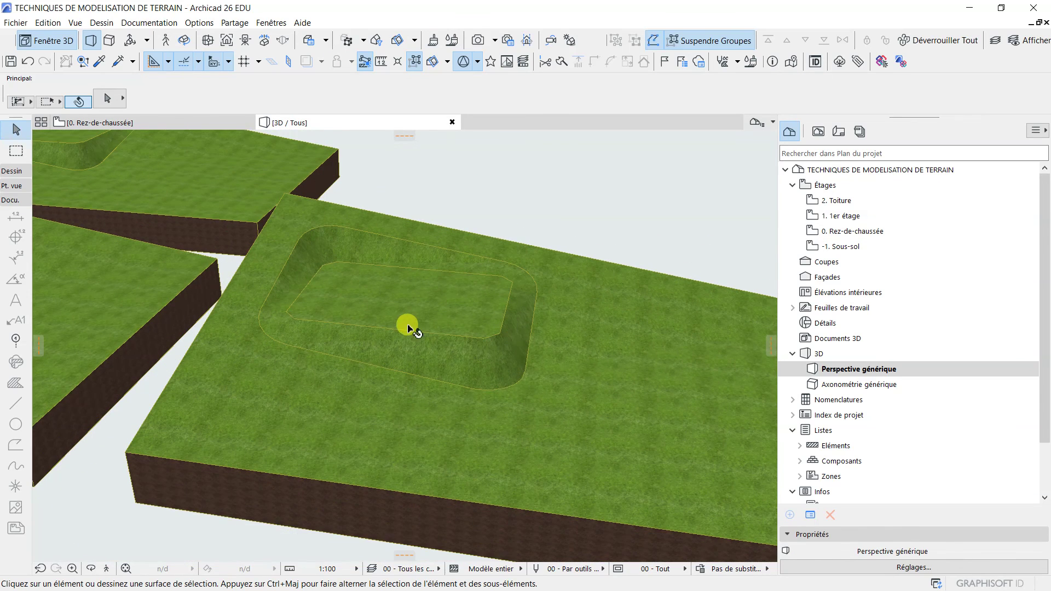
pyautogui.scroll(3, 438, 339)
pyautogui.scroll(-3, 394, 331)
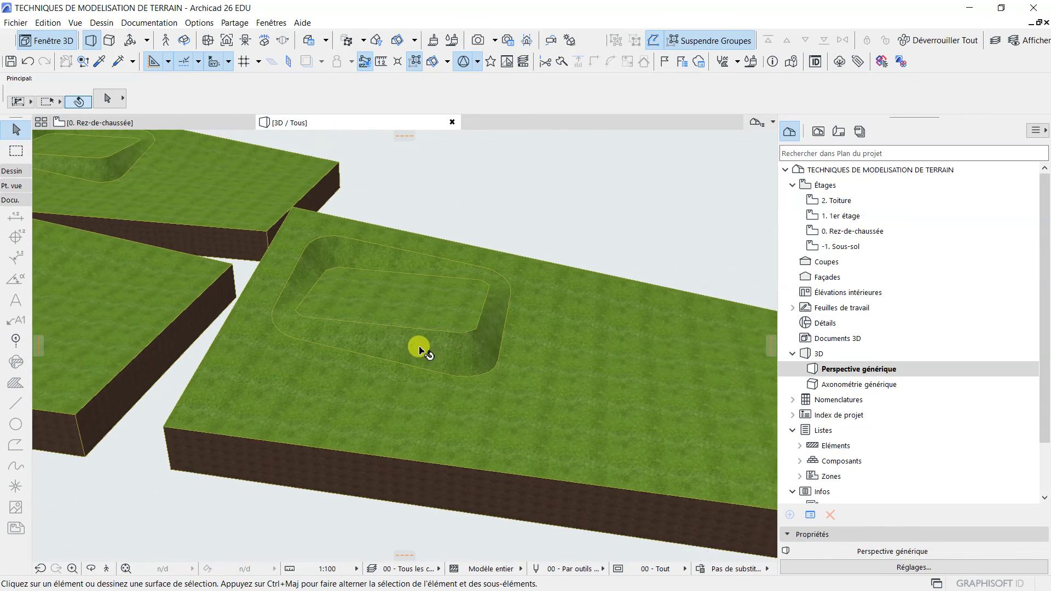
pyautogui.scroll(-2, 424, 347)
pyautogui.scroll(3, 303, 317)
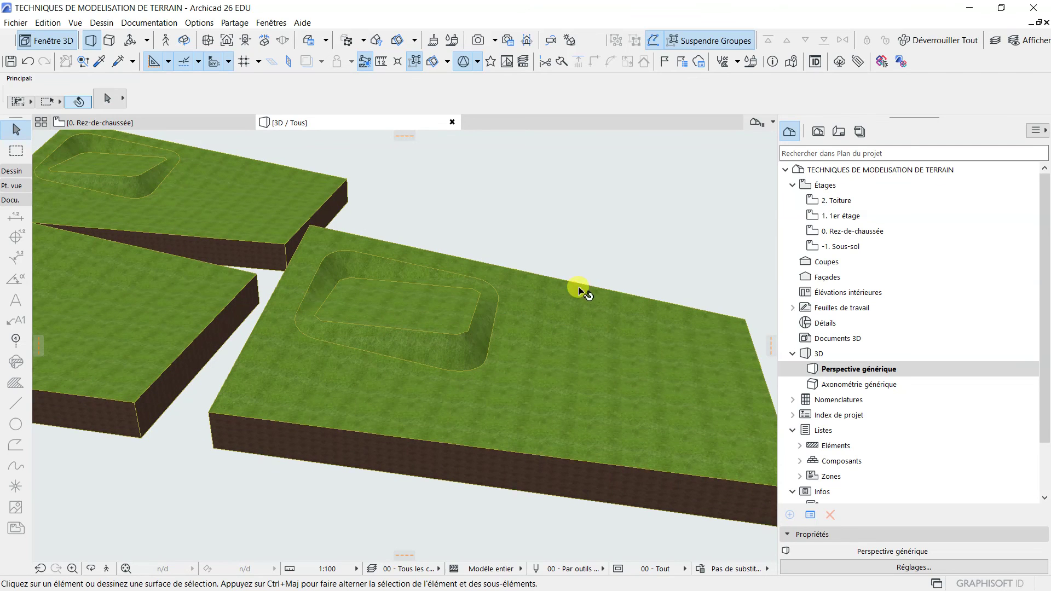
pyautogui.scroll(5, 352, 280)
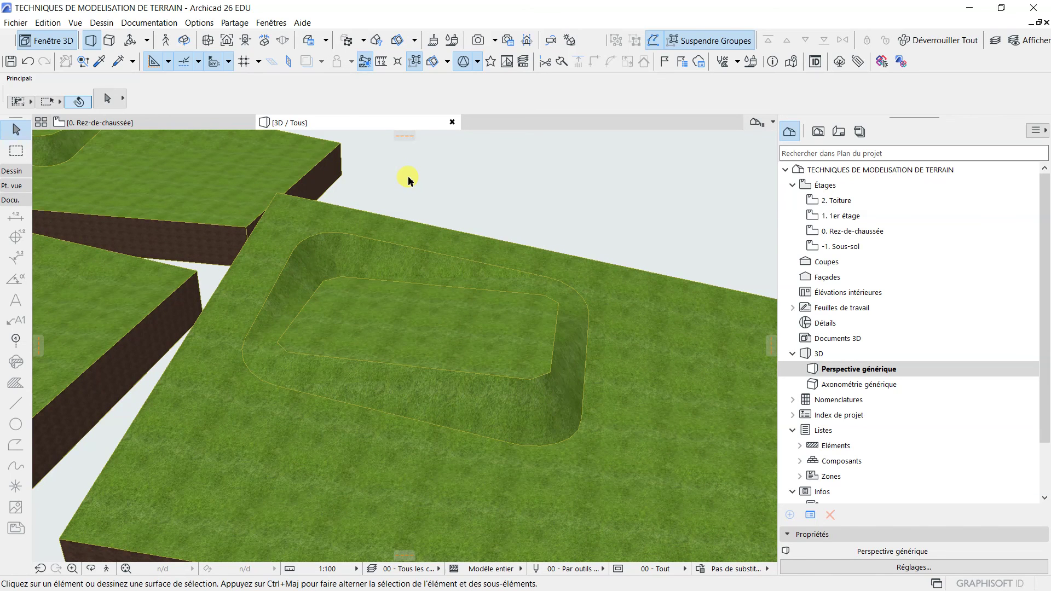
# Return to the floor plan and place a level dimension on the sloped bank between both outlines at the lower-right corner
pyautogui.press('F2')
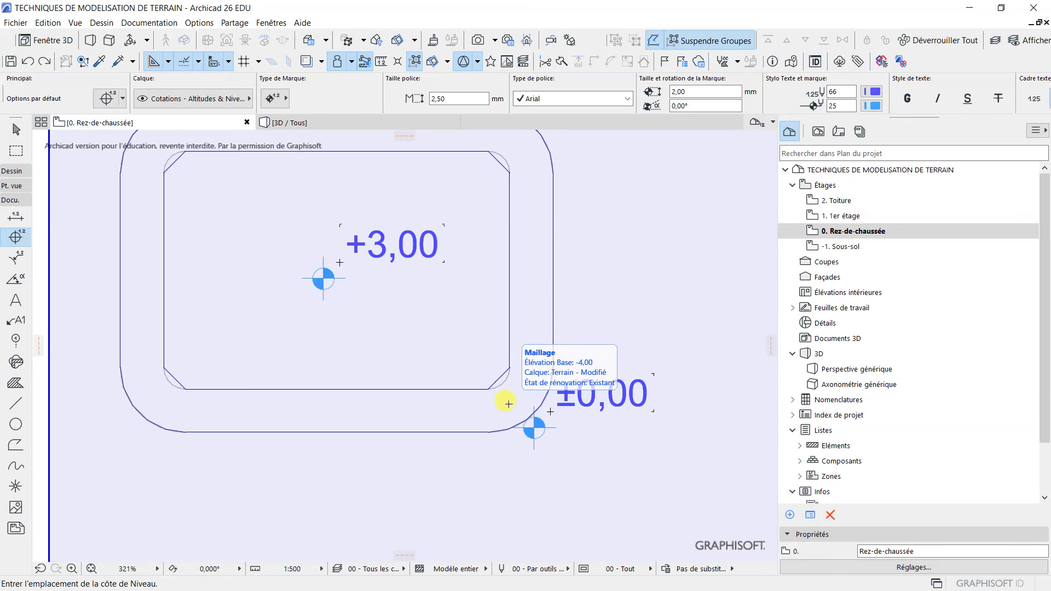
pyautogui.scroll(4, 502, 413)
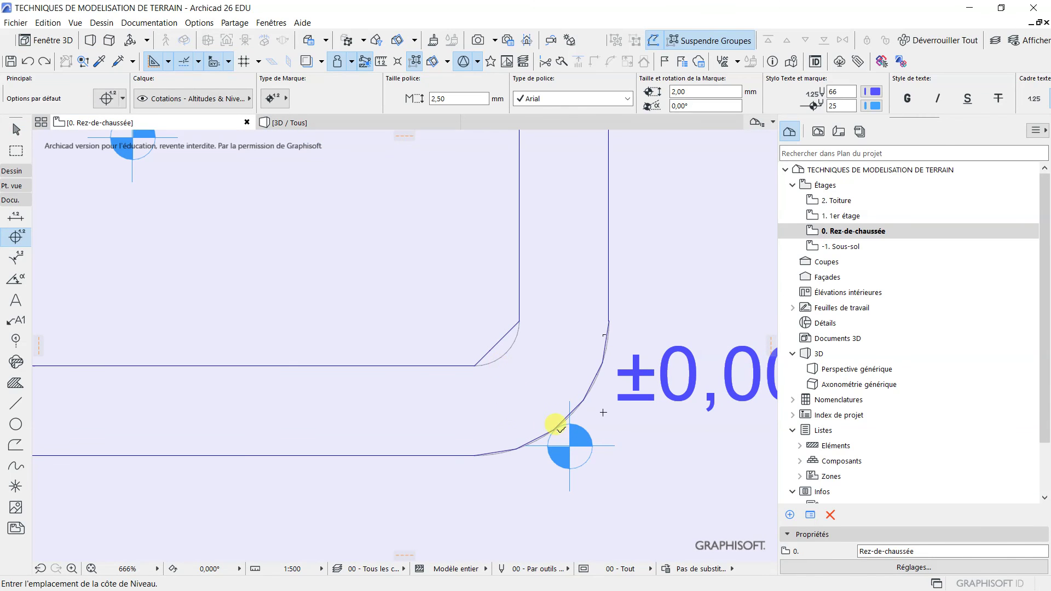
pyautogui.click(524, 395)
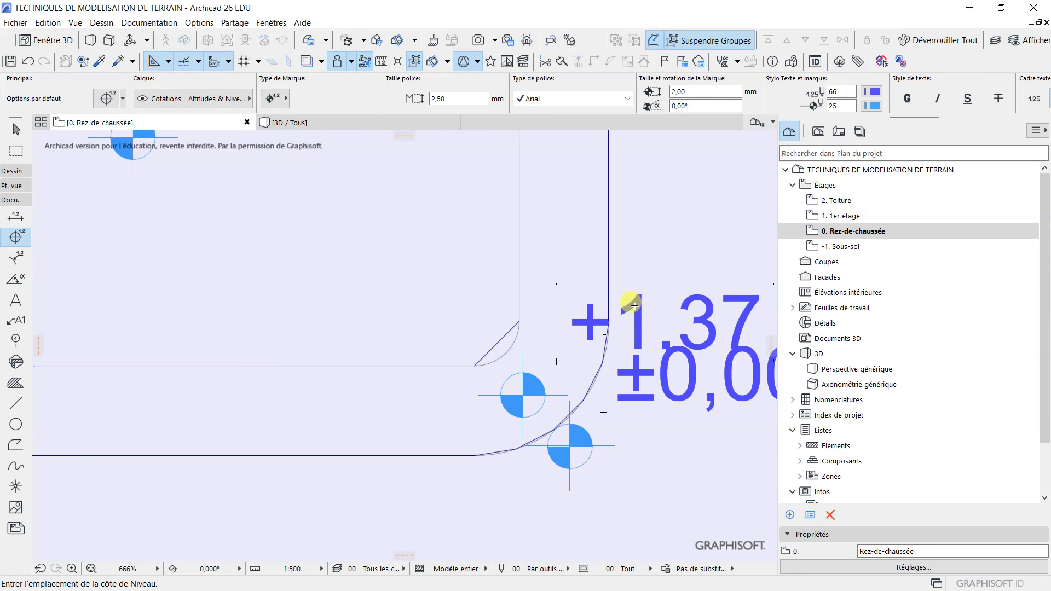